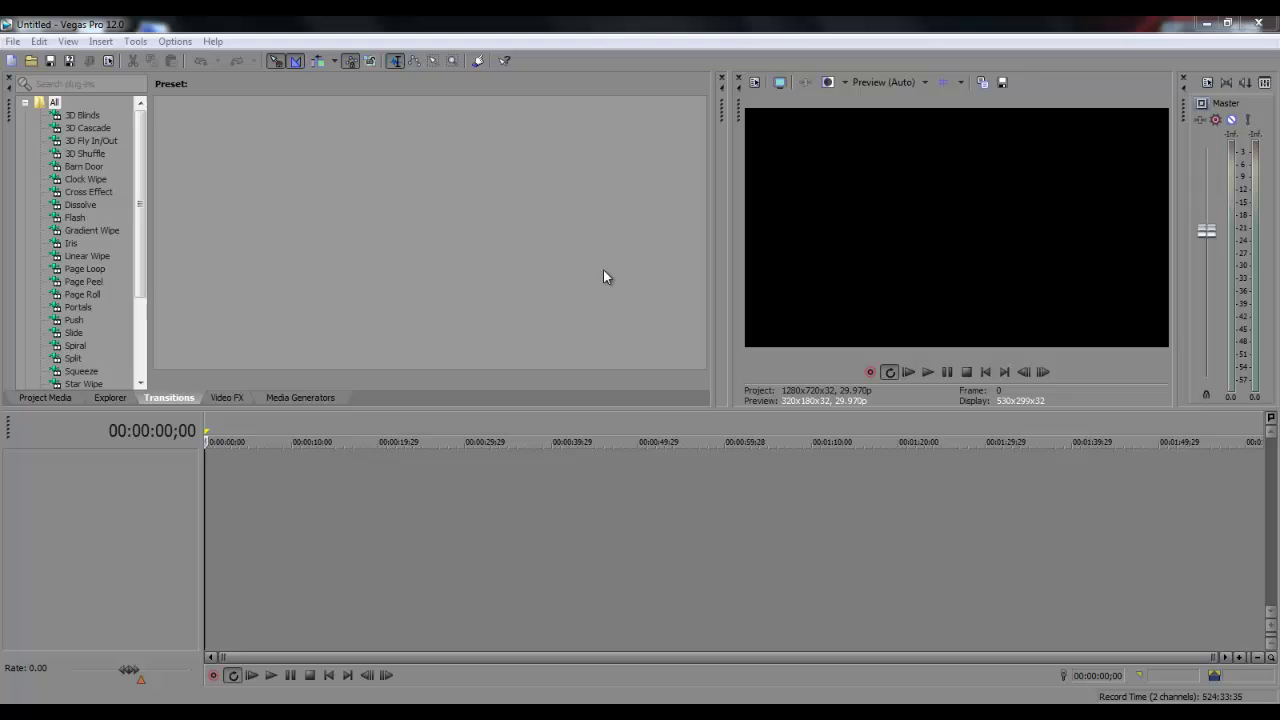
# - Open the ttcintrororo video from My Videos onto the timeline with its video and audio tracks
pyautogui.click(31, 60)
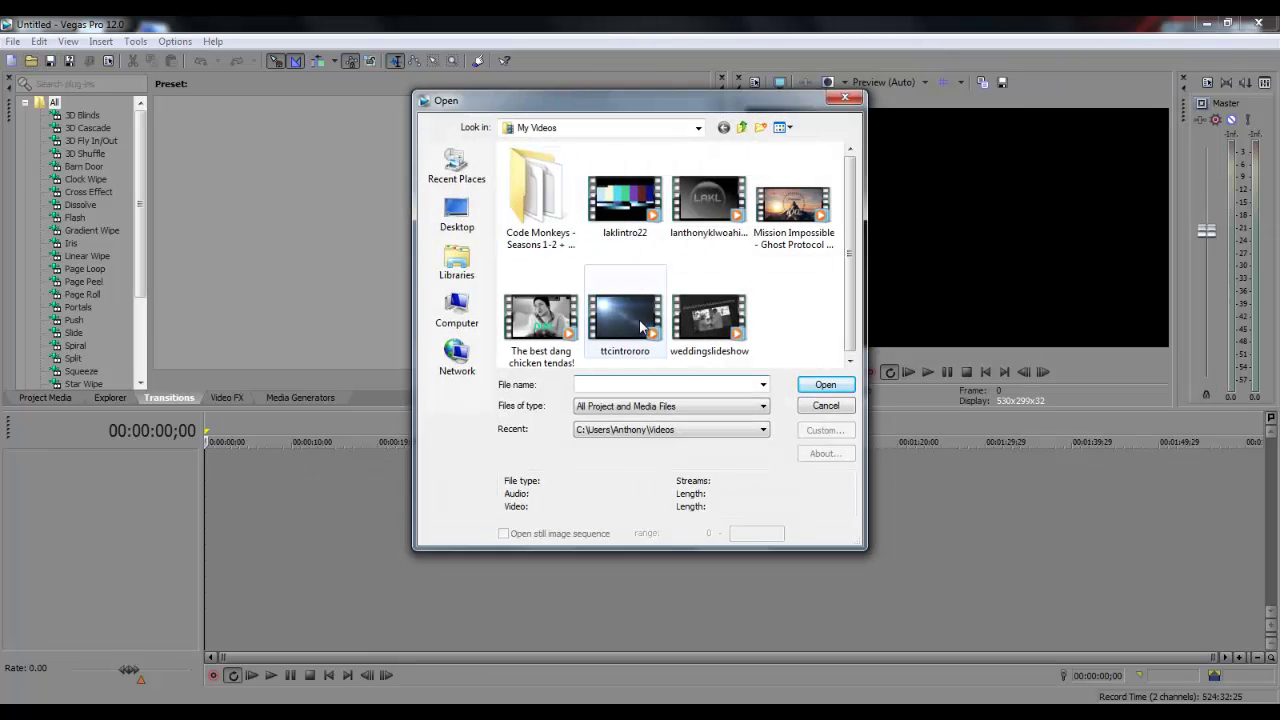
pyautogui.doubleClick(639, 320)
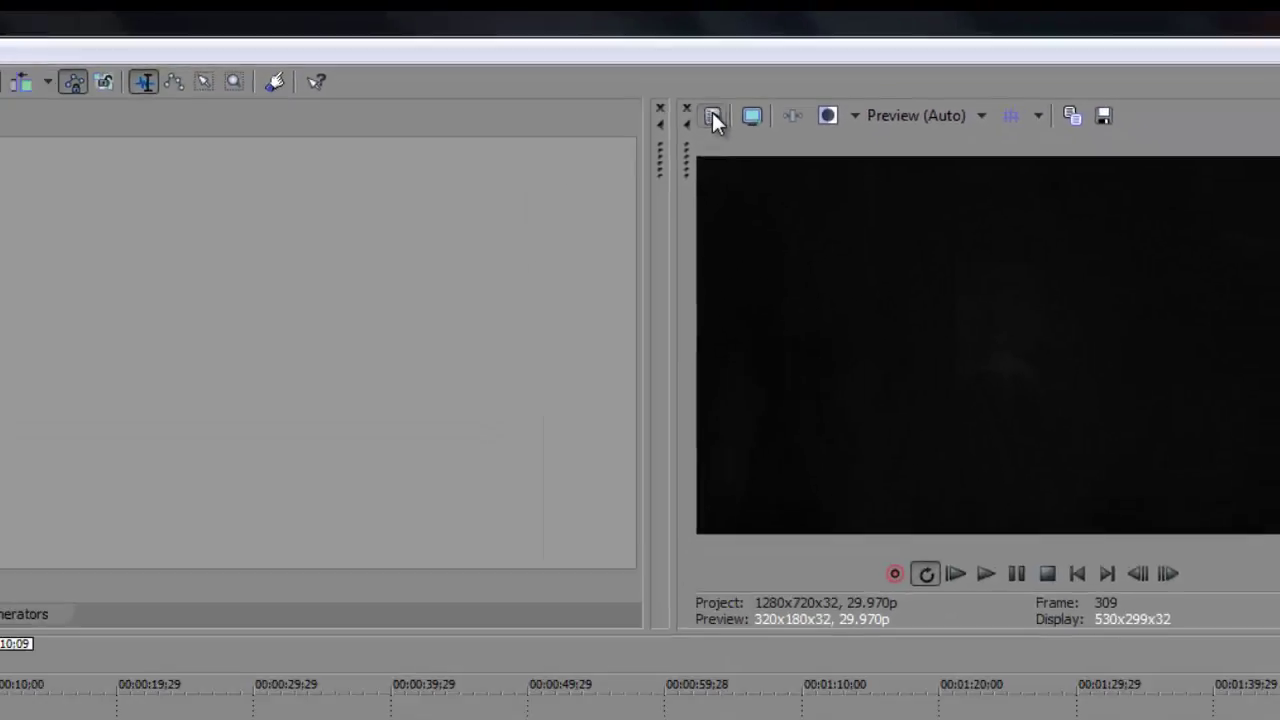
# - Apply the HDV 720-30p project template with Best full-resolution rendering quality, then view the audio settings
pyautogui.click(649, 165)
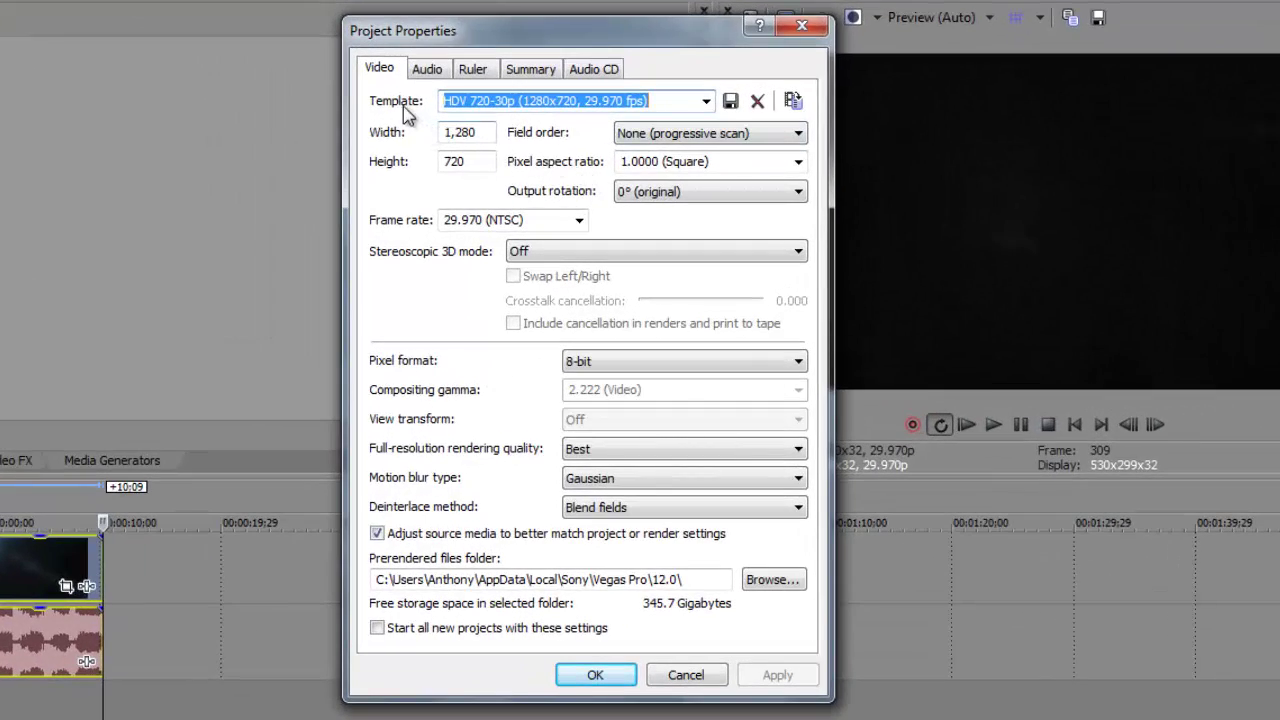
pyautogui.moveTo(414, 44); pyautogui.dragTo(342, 50)
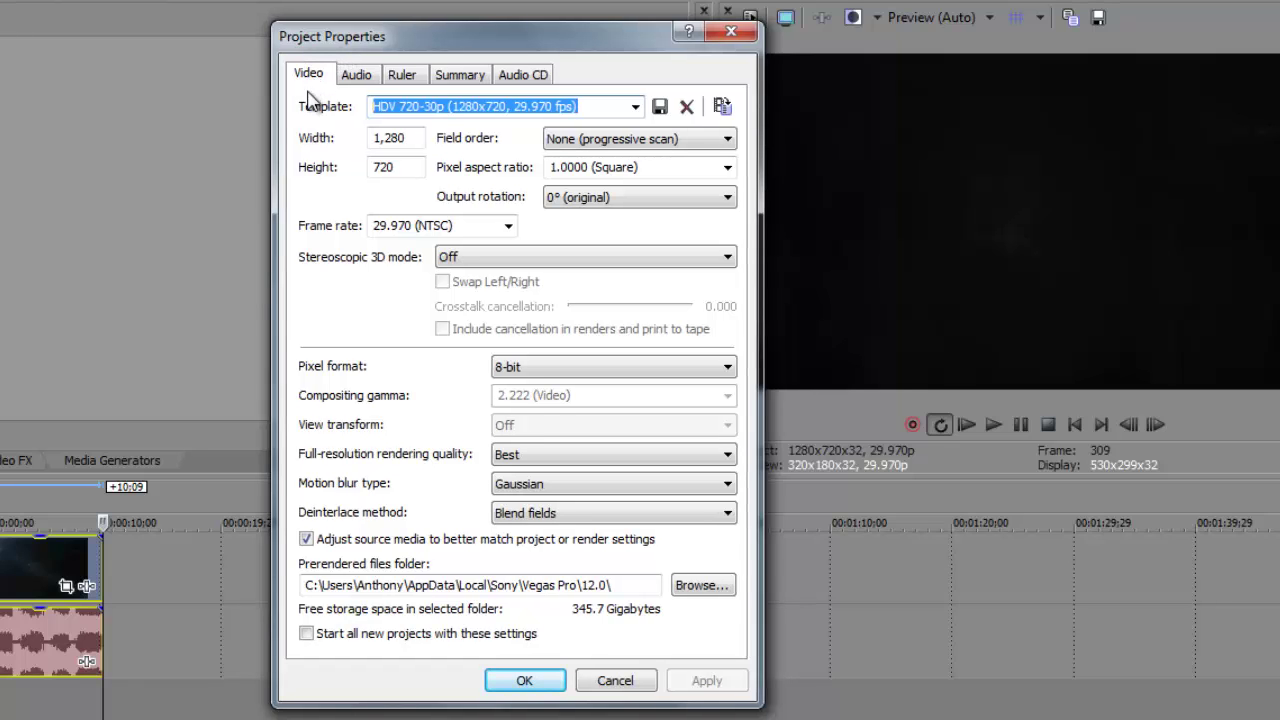
pyautogui.click(635, 106)
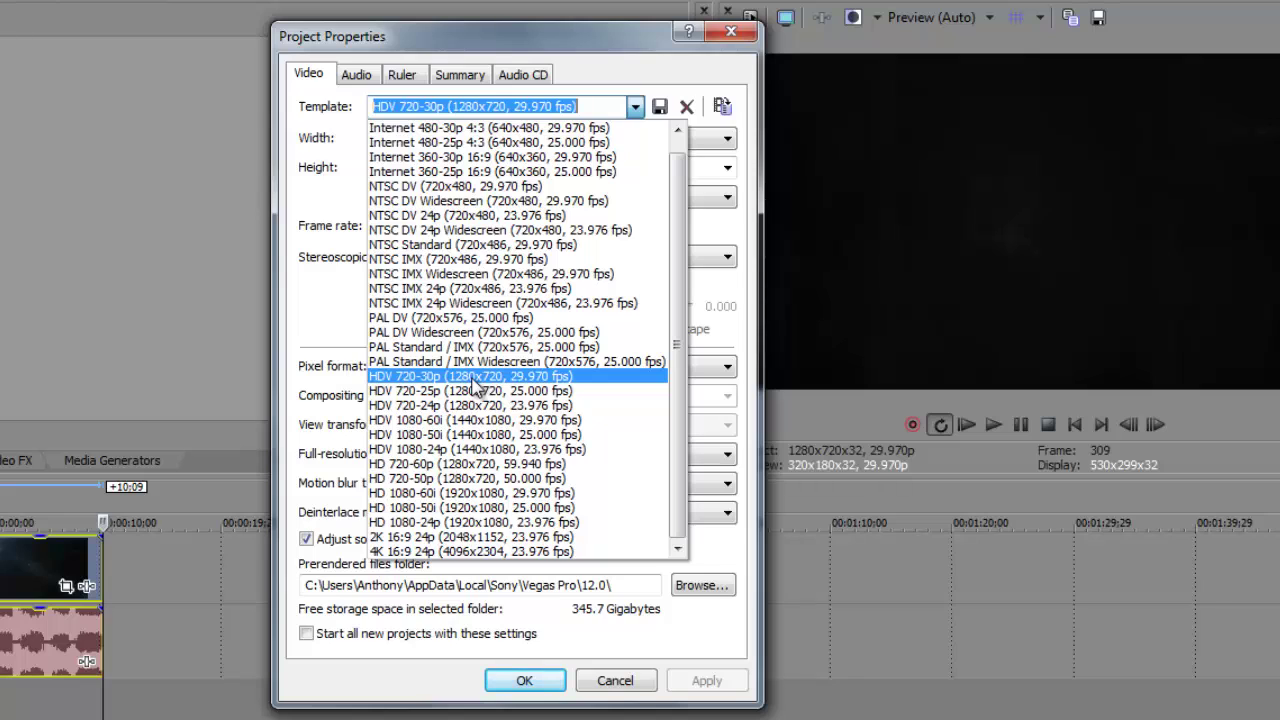
pyautogui.click(472, 381)
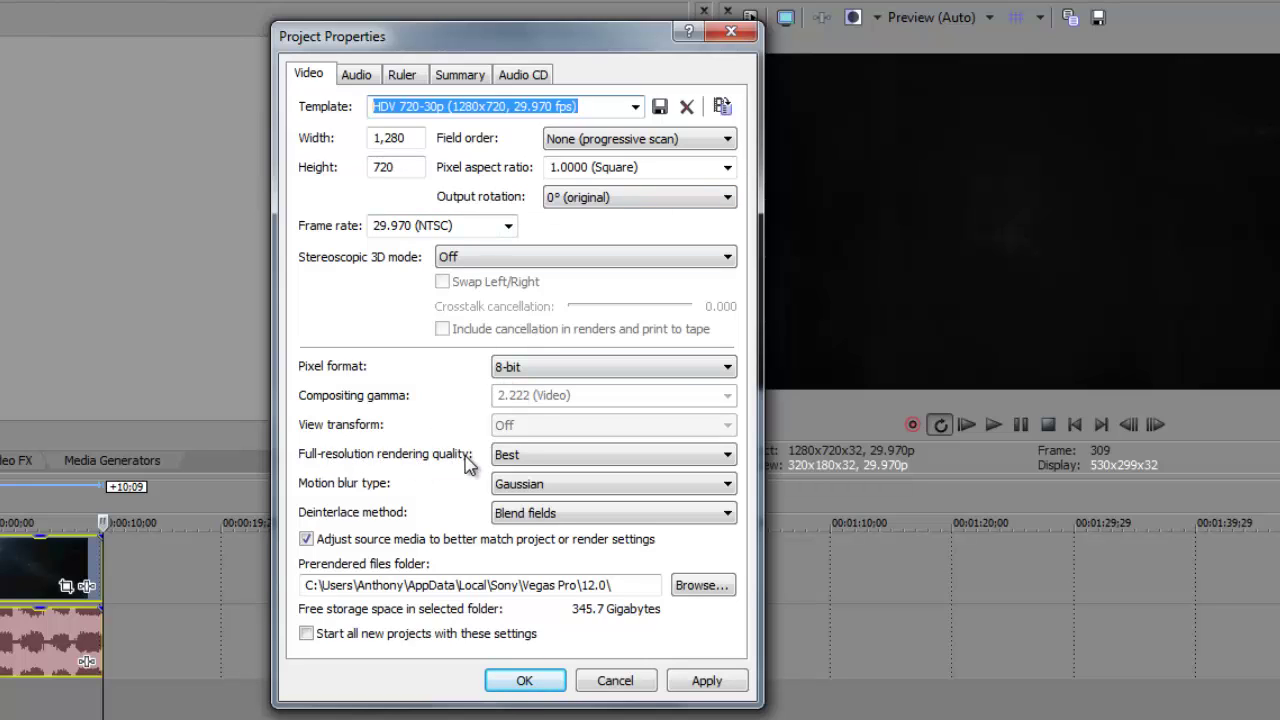
pyautogui.click(555, 456)
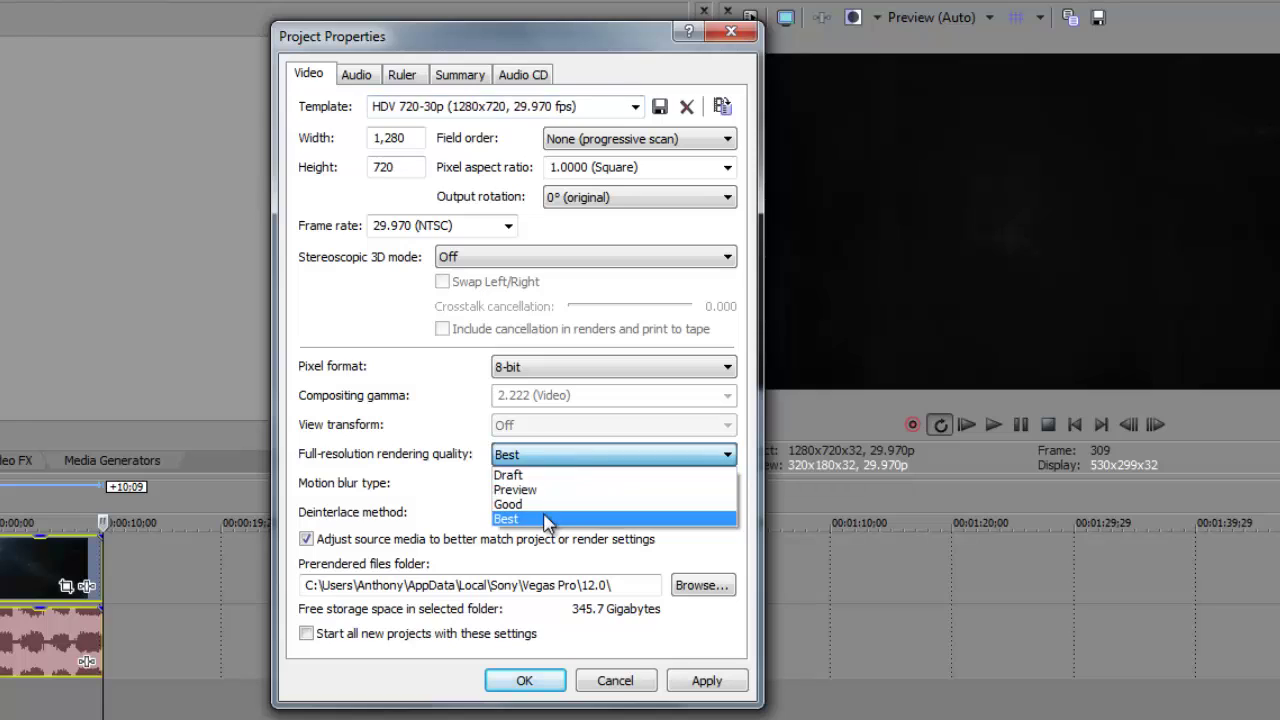
pyautogui.click(545, 522)
pyautogui.click(355, 77)
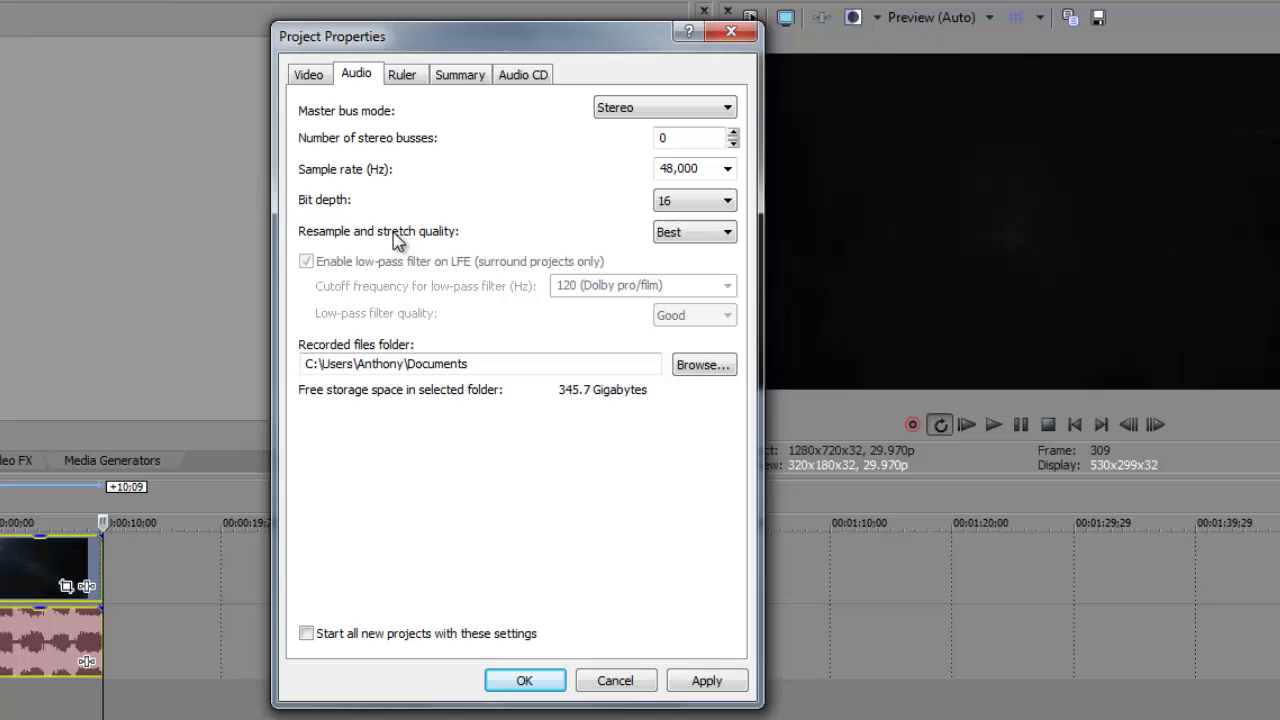
# - Set audio resample quality to Best, tick 'Start all new projects with these settings', and apply
pyautogui.click(692, 236)
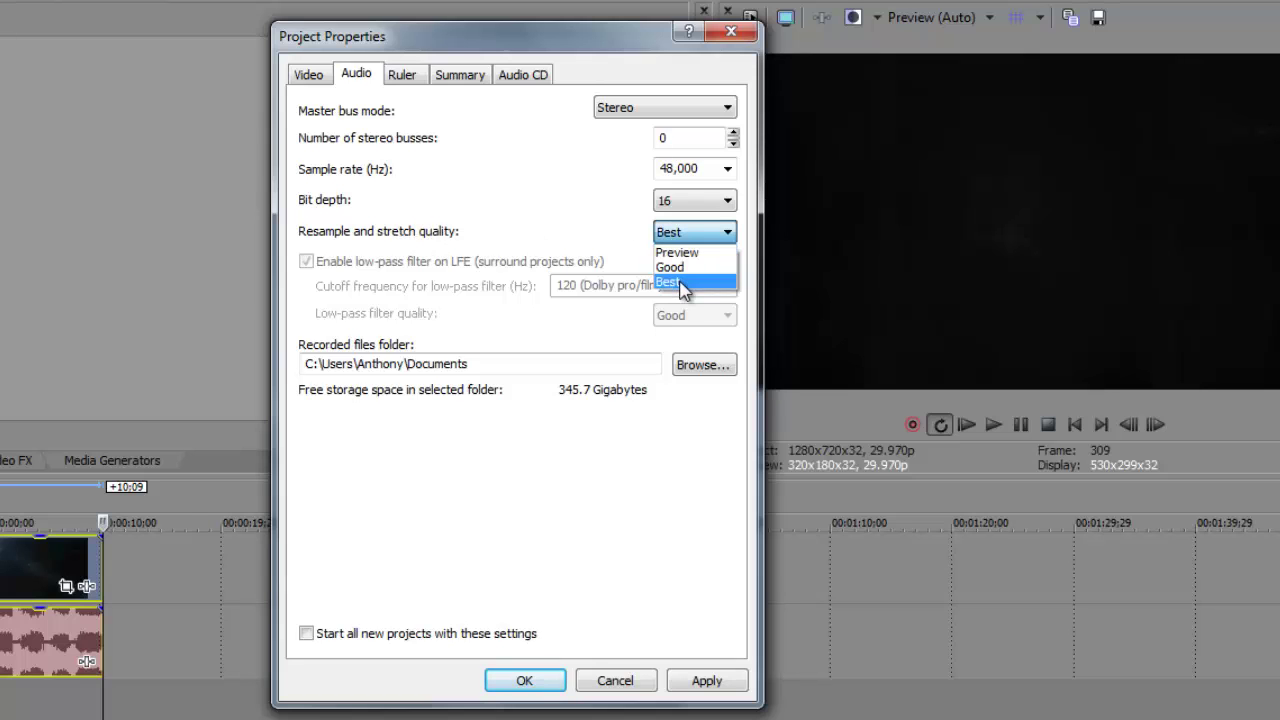
pyautogui.click(670, 282)
pyautogui.click(308, 78)
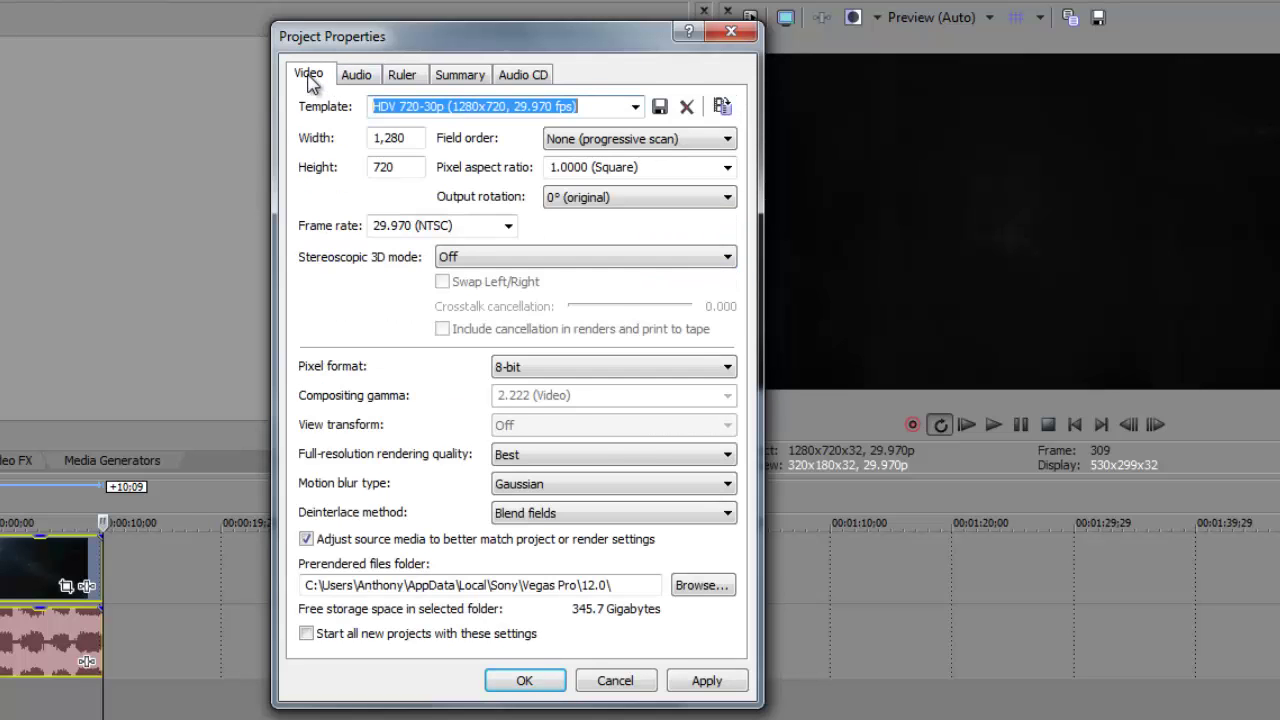
pyautogui.click(306, 634)
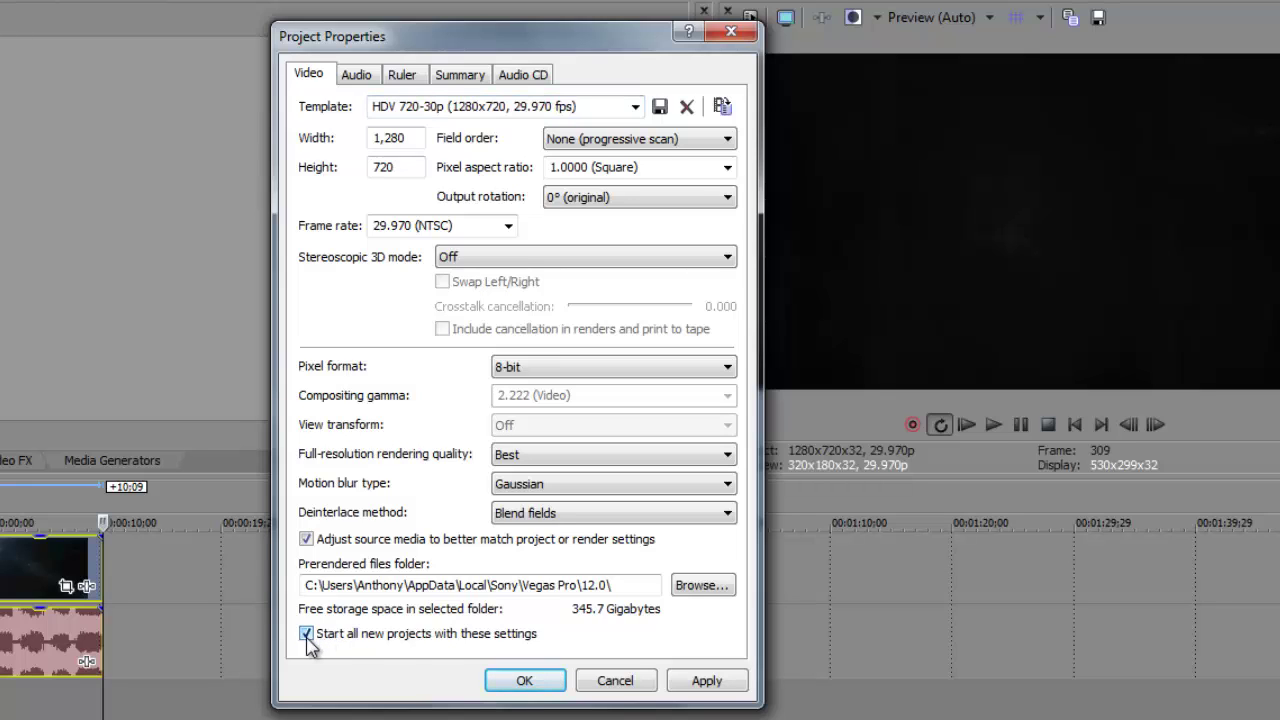
pyautogui.click(708, 684)
pyautogui.click(525, 680)
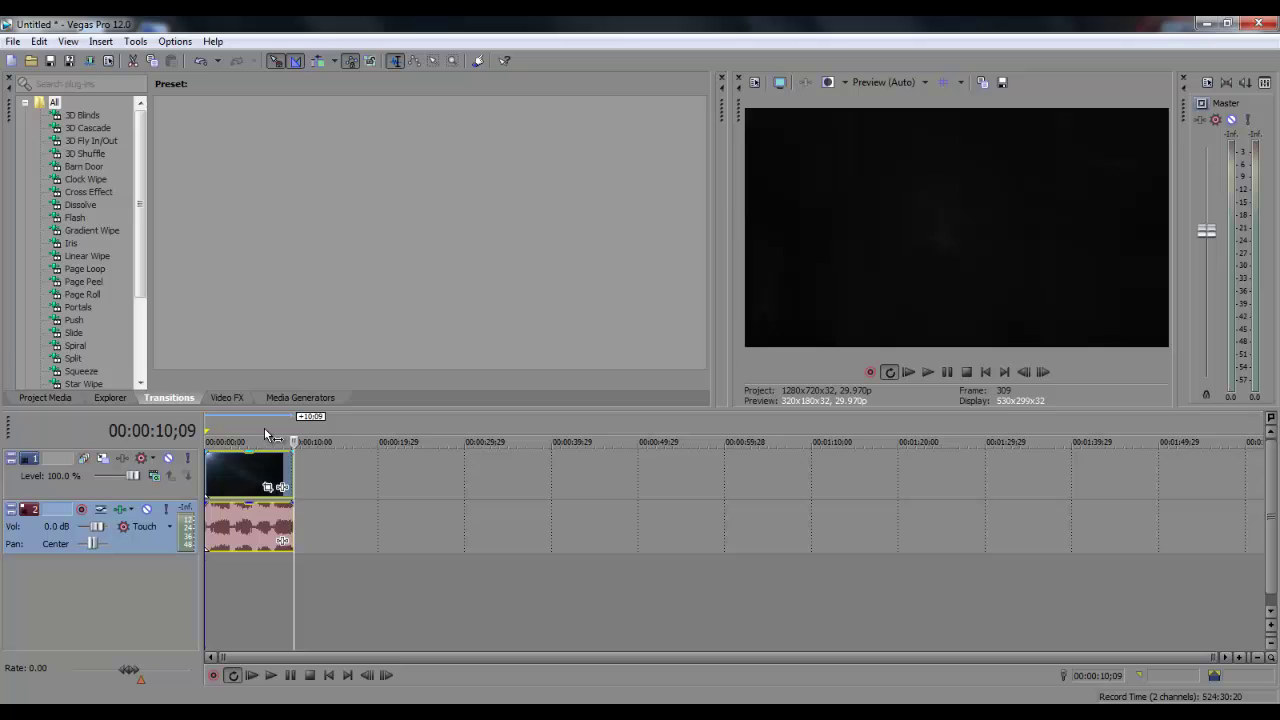
# - In Render As, expand Windows Media Video V11 and select the 6 Mbps HD 720-30p (HD YouTube) template
pyautogui.moveTo(264, 427); pyautogui.dragTo(279, 426)
pyautogui.click(13, 41)
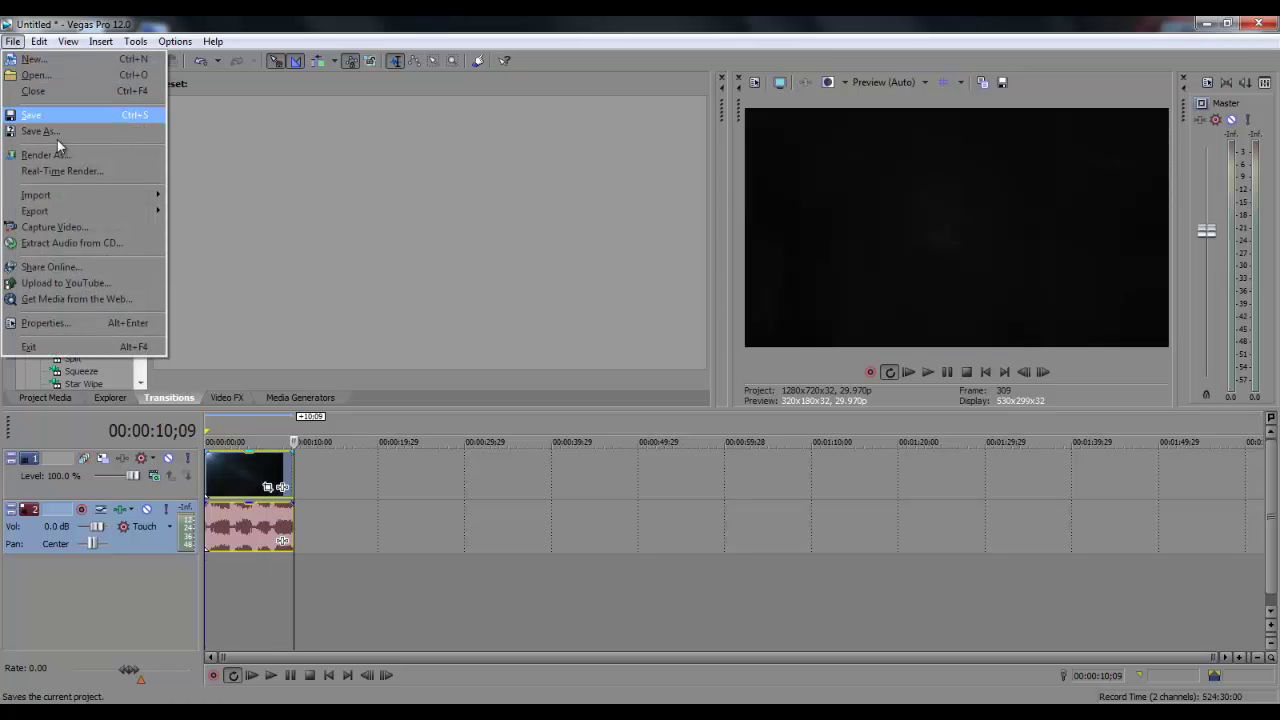
pyautogui.click(45, 155)
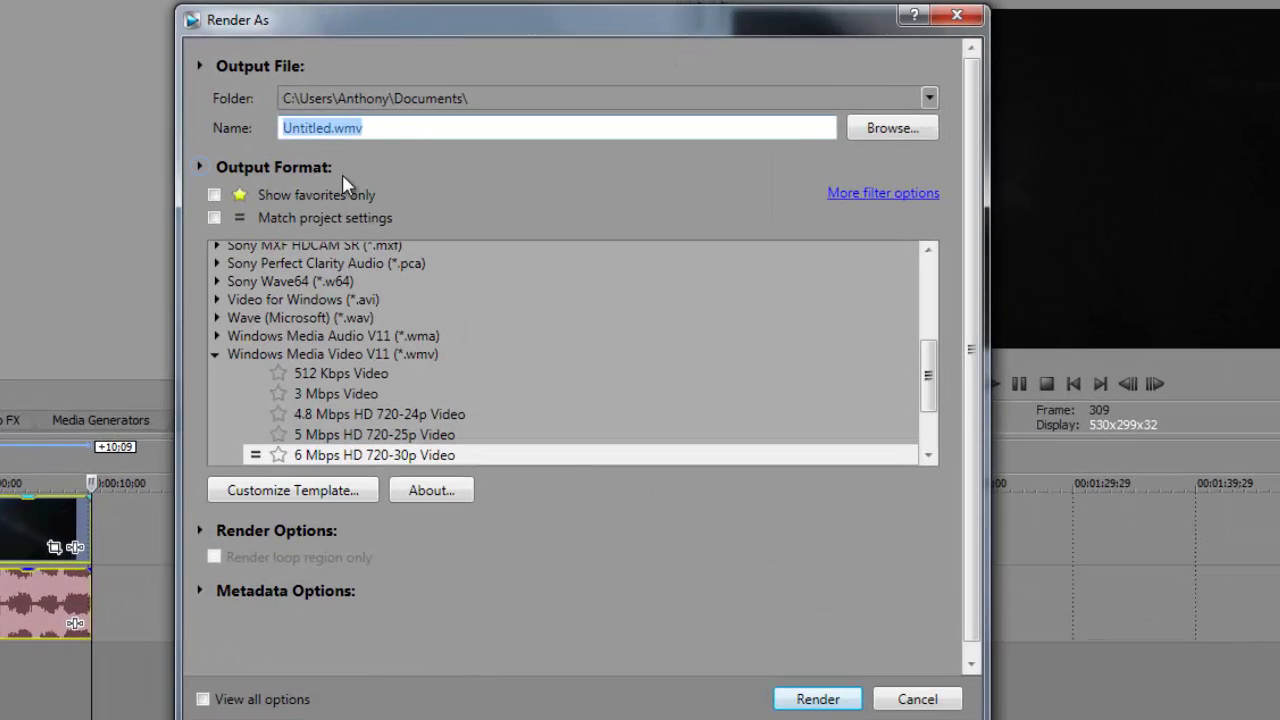
pyautogui.click(222, 356)
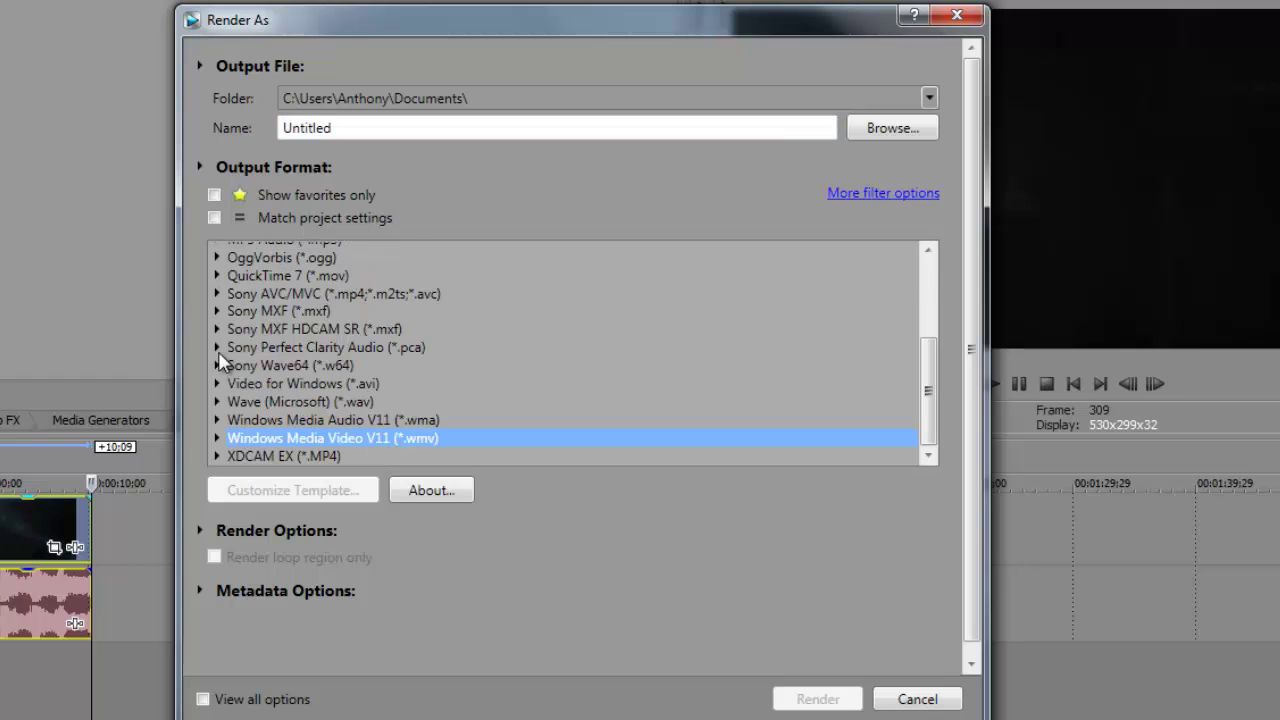
pyautogui.click(217, 440)
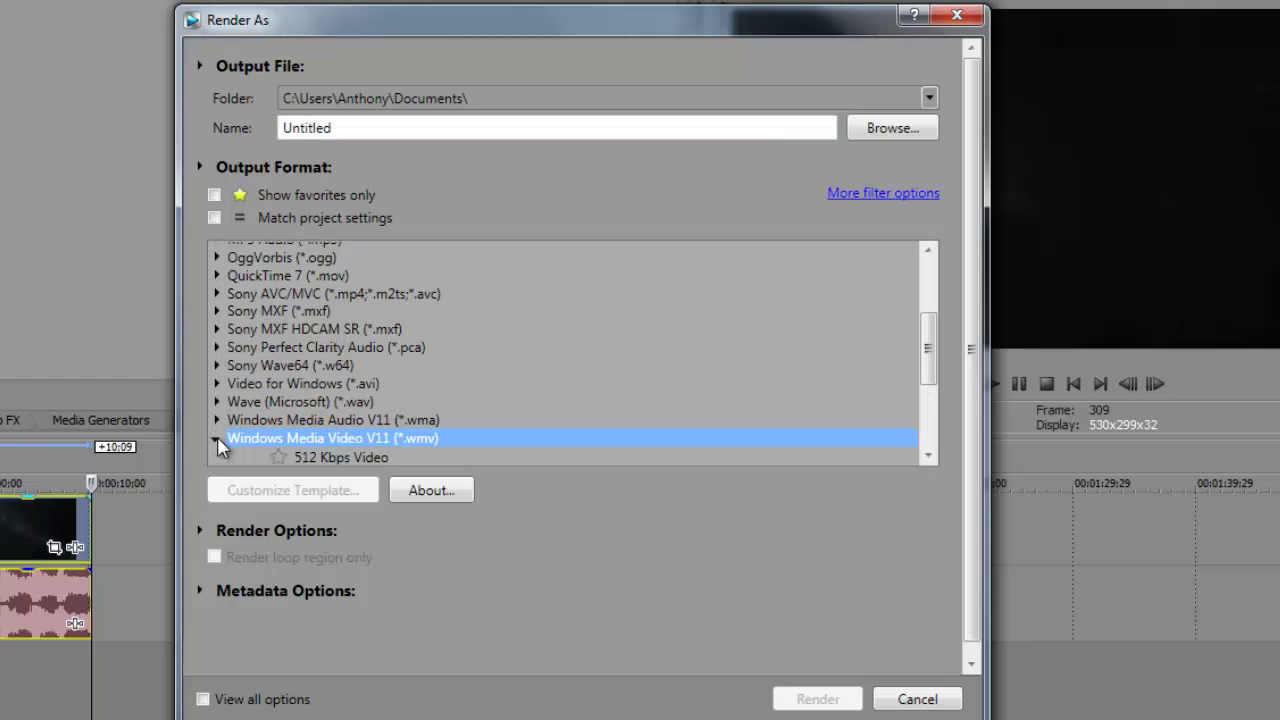
pyautogui.scroll(-3, 414, 357)
pyautogui.scroll(-1, 415, 360)
pyautogui.click(414, 357)
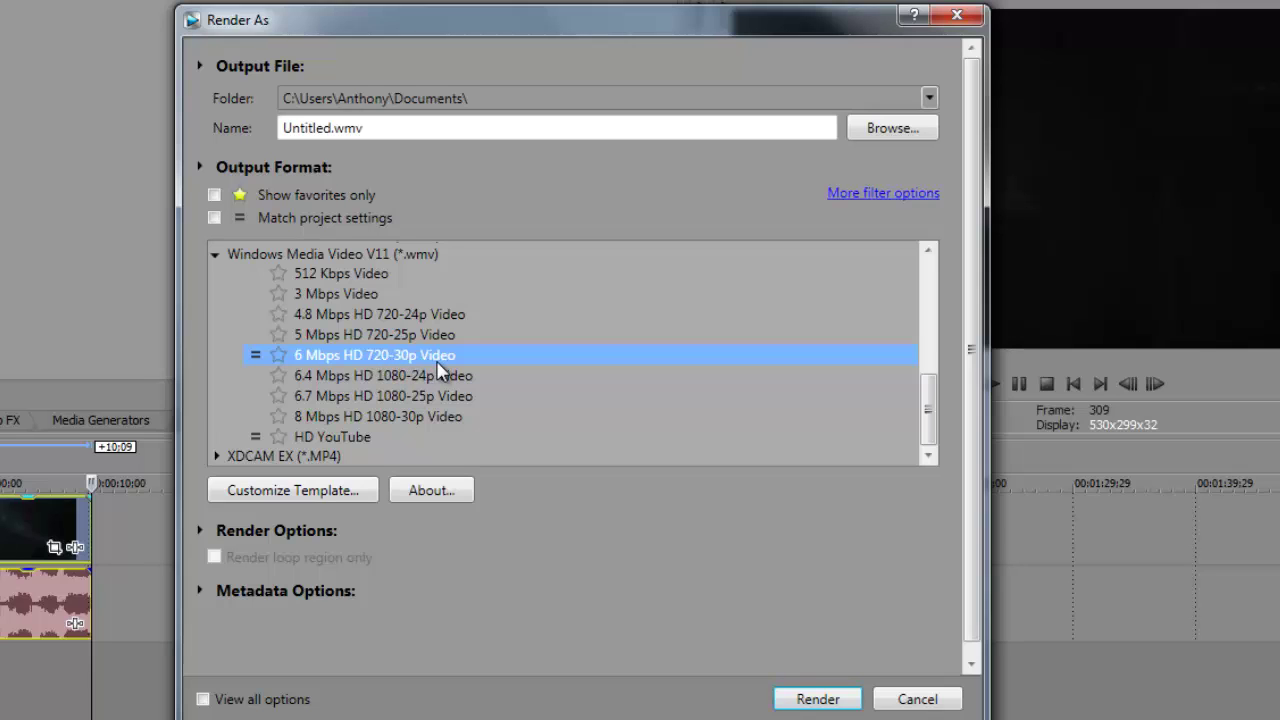
pyautogui.click(341, 435)
# - Open the template's custom Video settings and try the 1440x1080 and custom image sizes
pyautogui.click(345, 488)
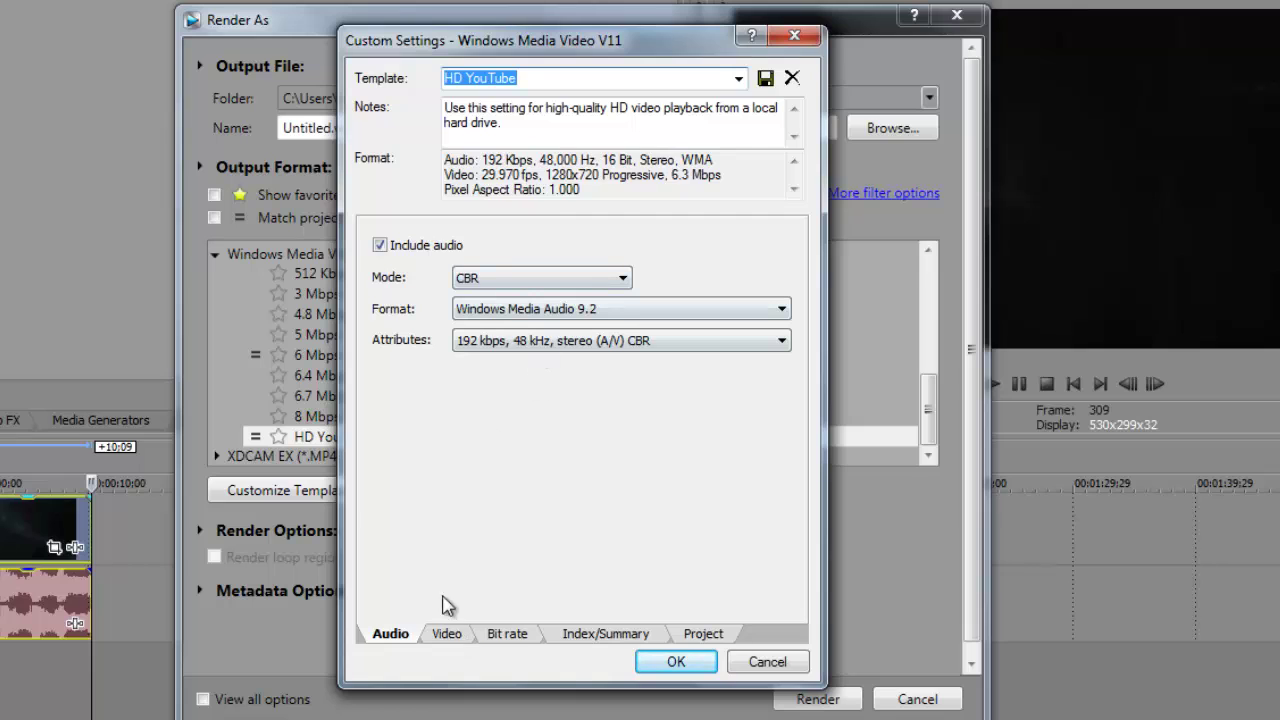
pyautogui.click(450, 634)
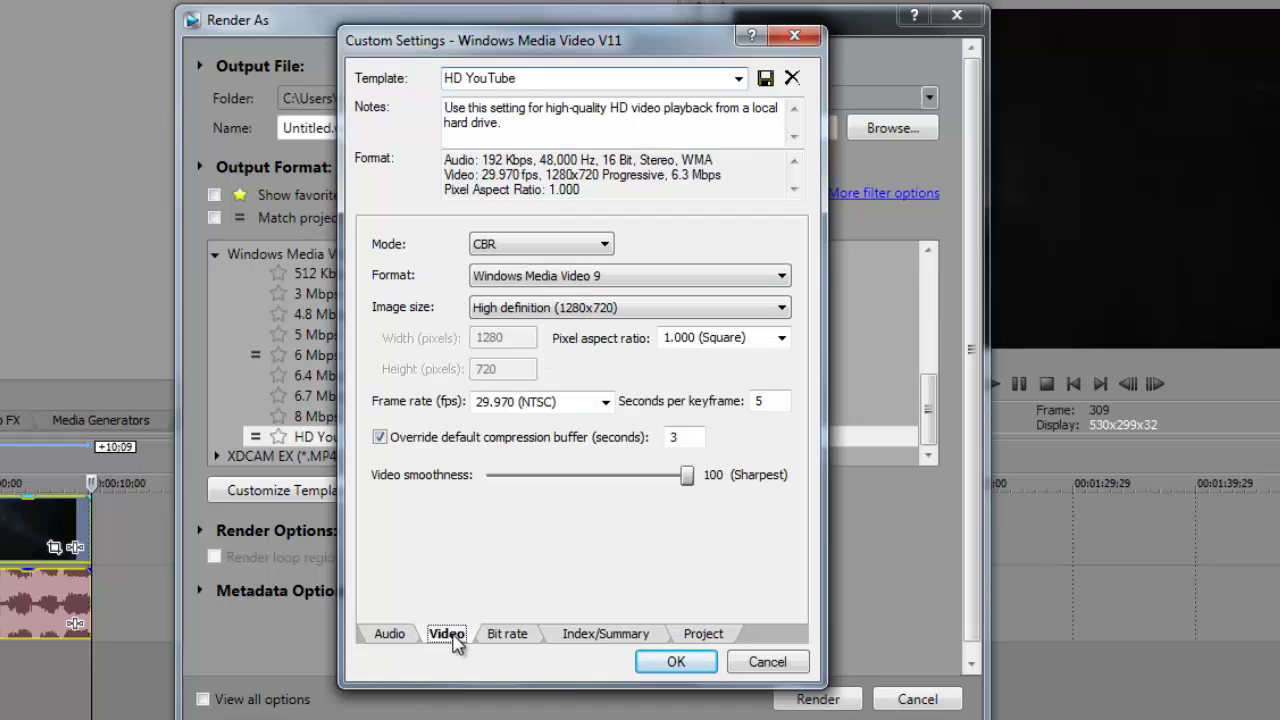
pyautogui.click(540, 318)
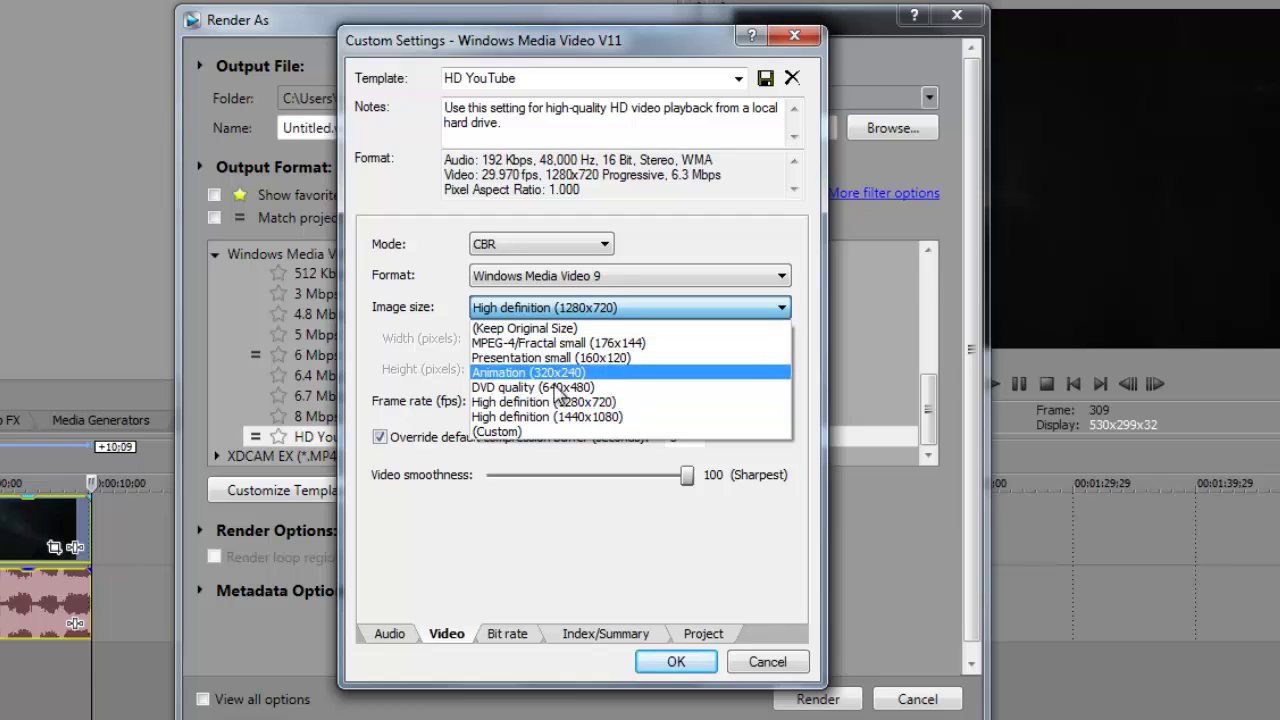
pyautogui.click(560, 425)
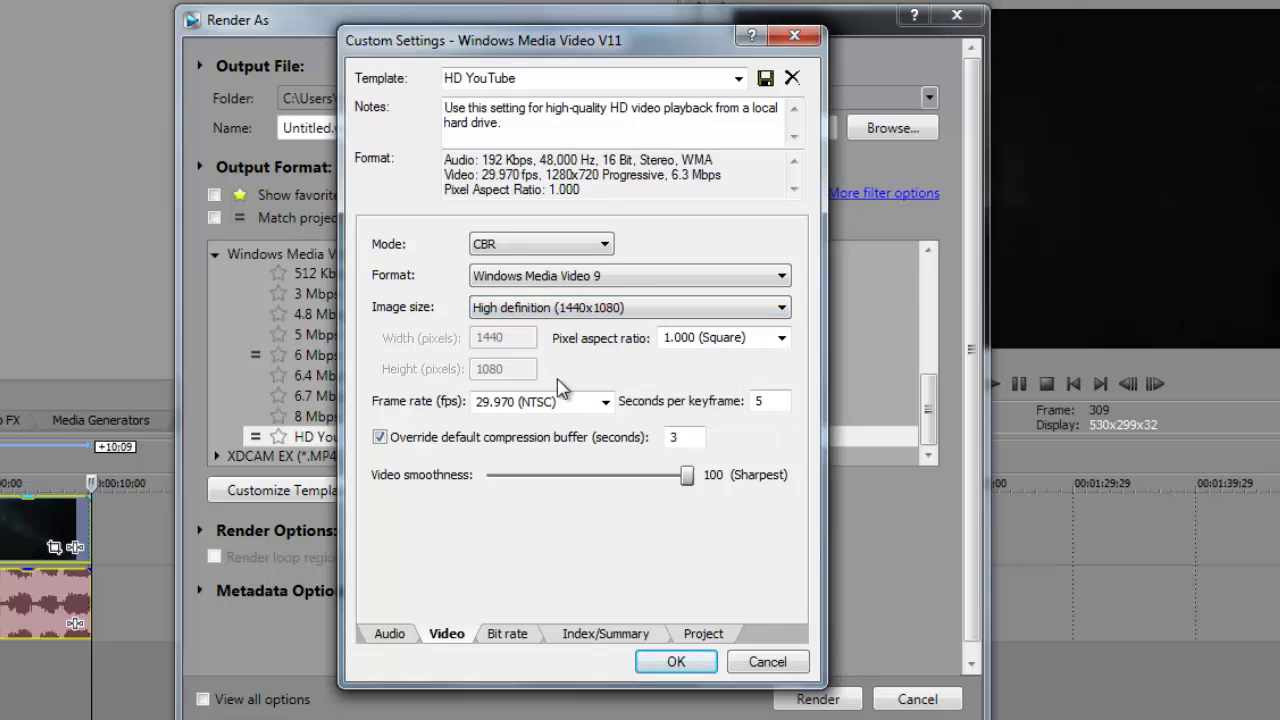
pyautogui.click(600, 312)
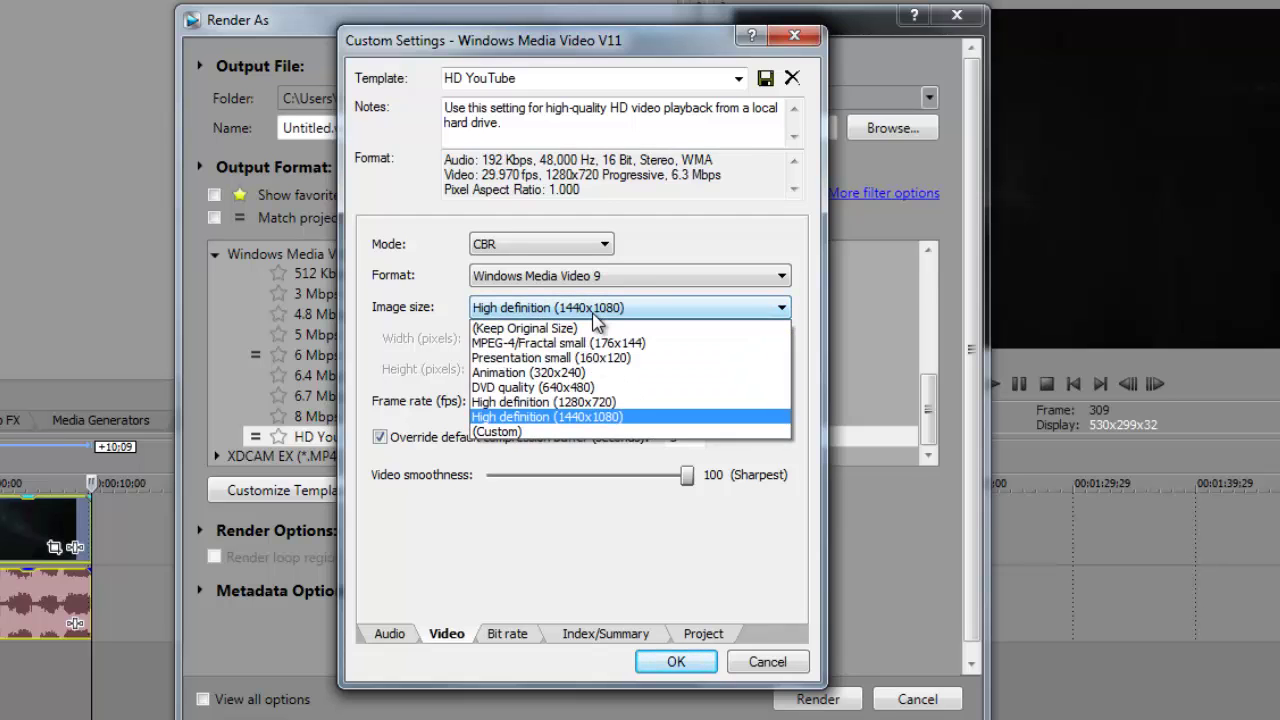
pyautogui.click(570, 431)
pyautogui.moveTo(524, 339); pyautogui.dragTo(450, 338)
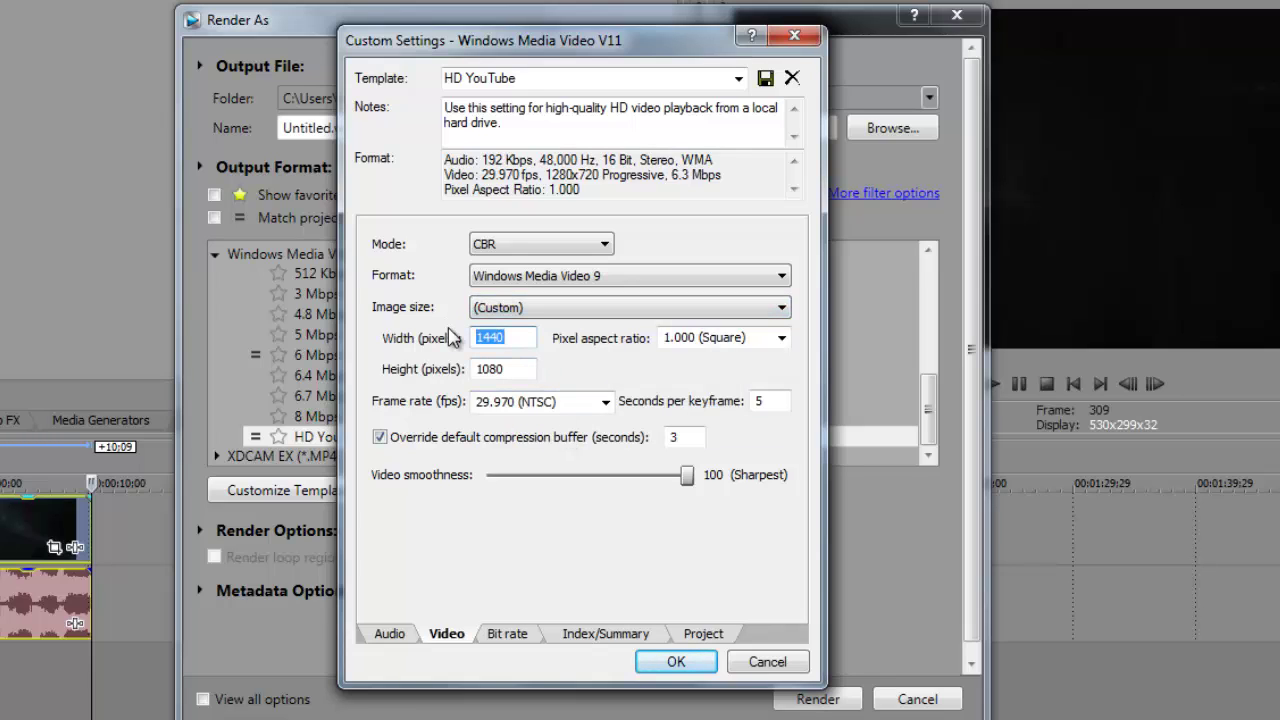
pyautogui.write('1')
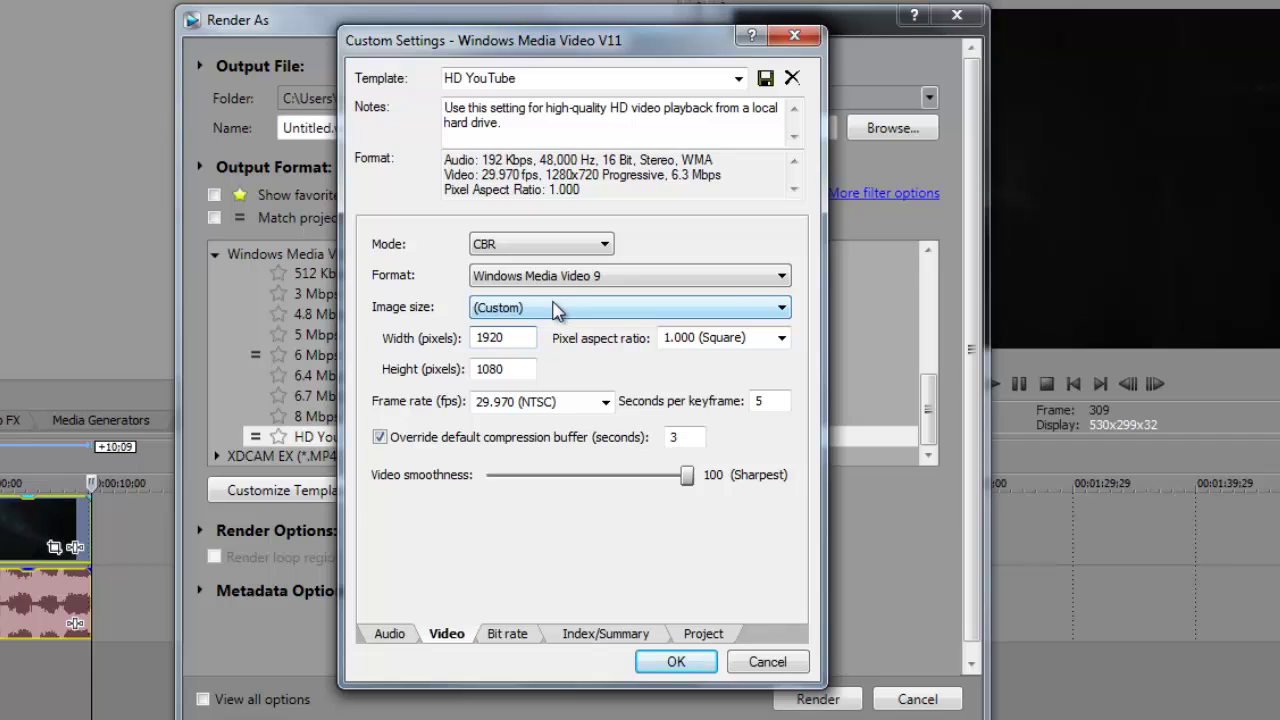
# - Set image size to High definition 1280x720 and video smoothness back to 100 (Sharpest)
pyautogui.click(556, 311)
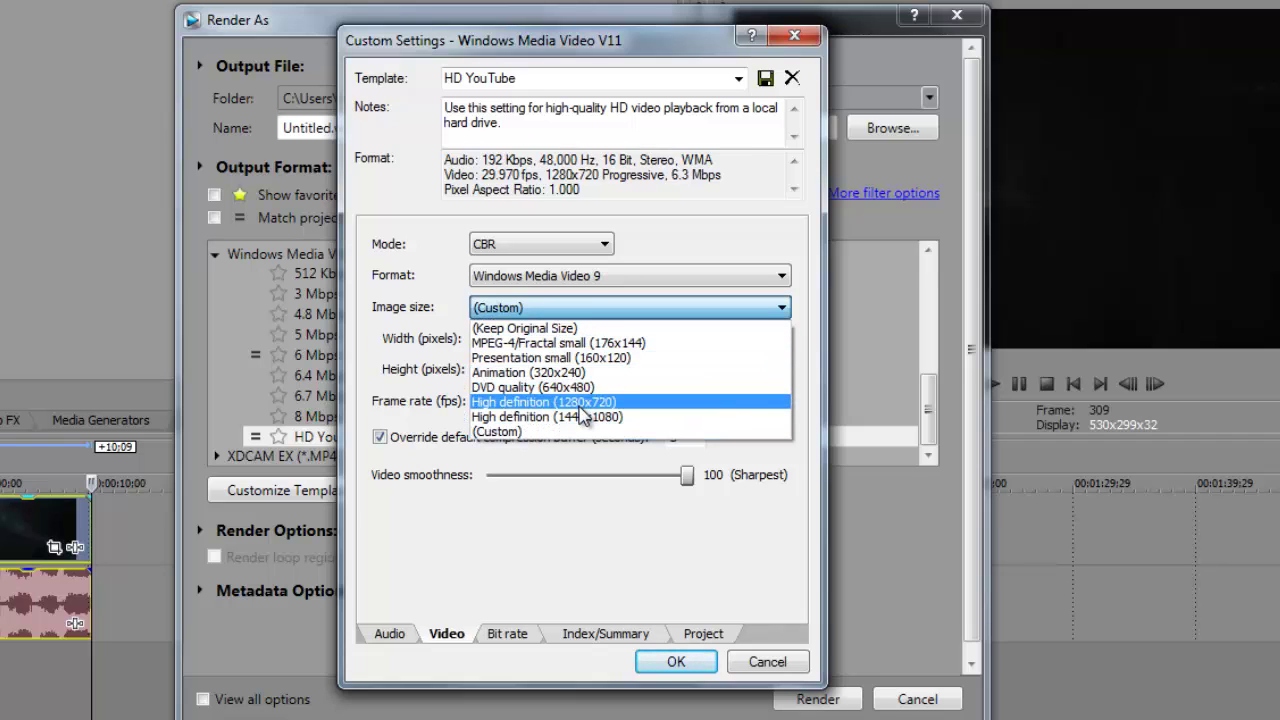
pyautogui.click(580, 403)
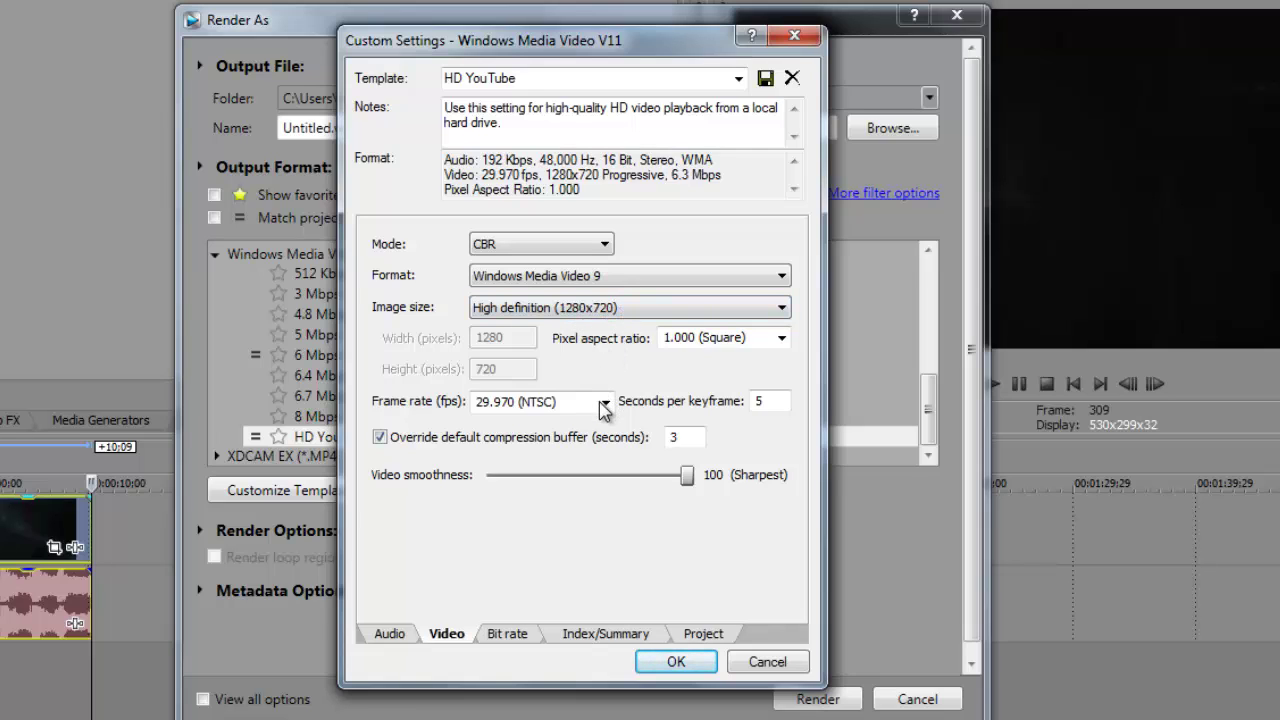
pyautogui.doubleClick(684, 477)
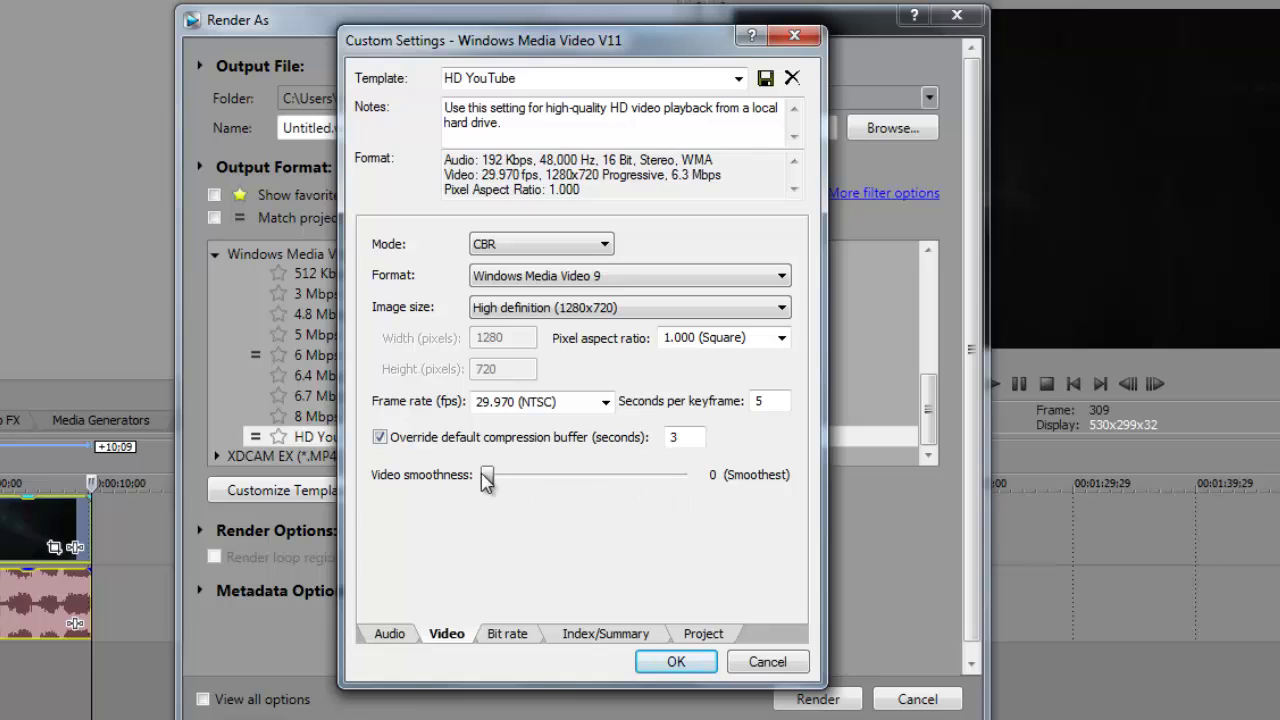
pyautogui.moveTo(486, 480); pyautogui.dragTo(712, 487)
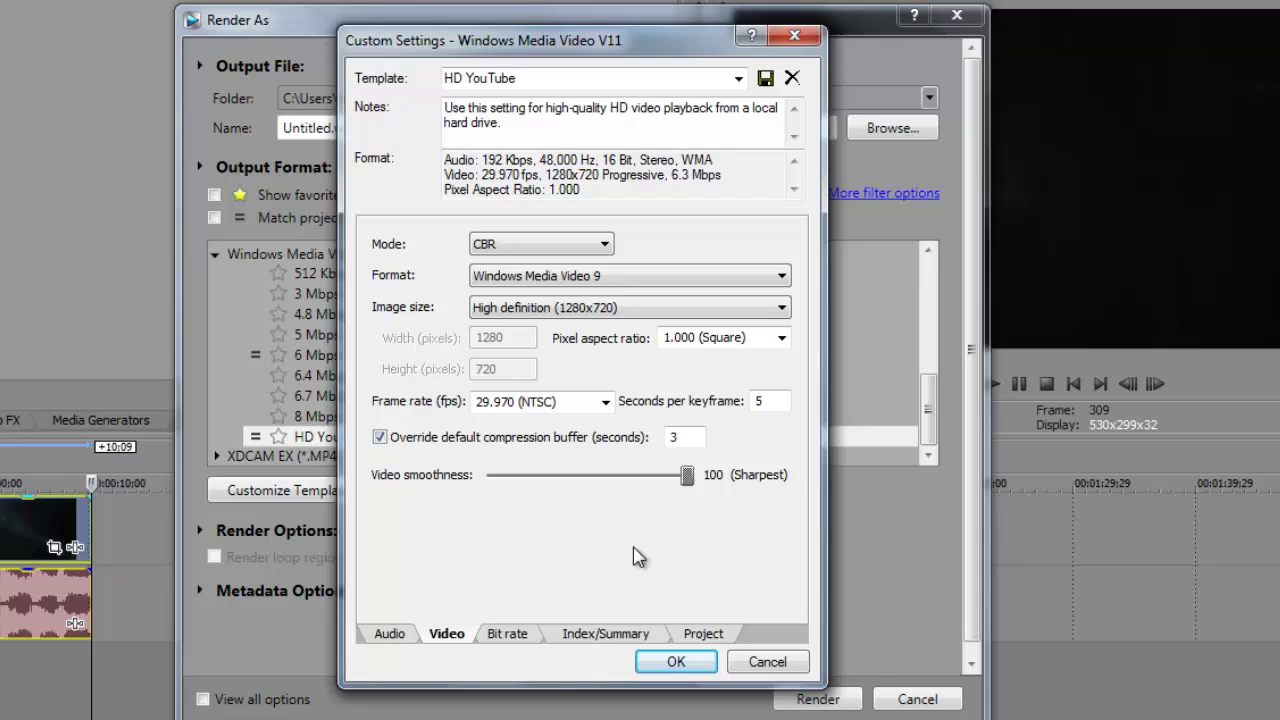
# - Review the Bit rate and Index/Summary tabs, and keep Project video rendering quality at Best
pyautogui.click(514, 633)
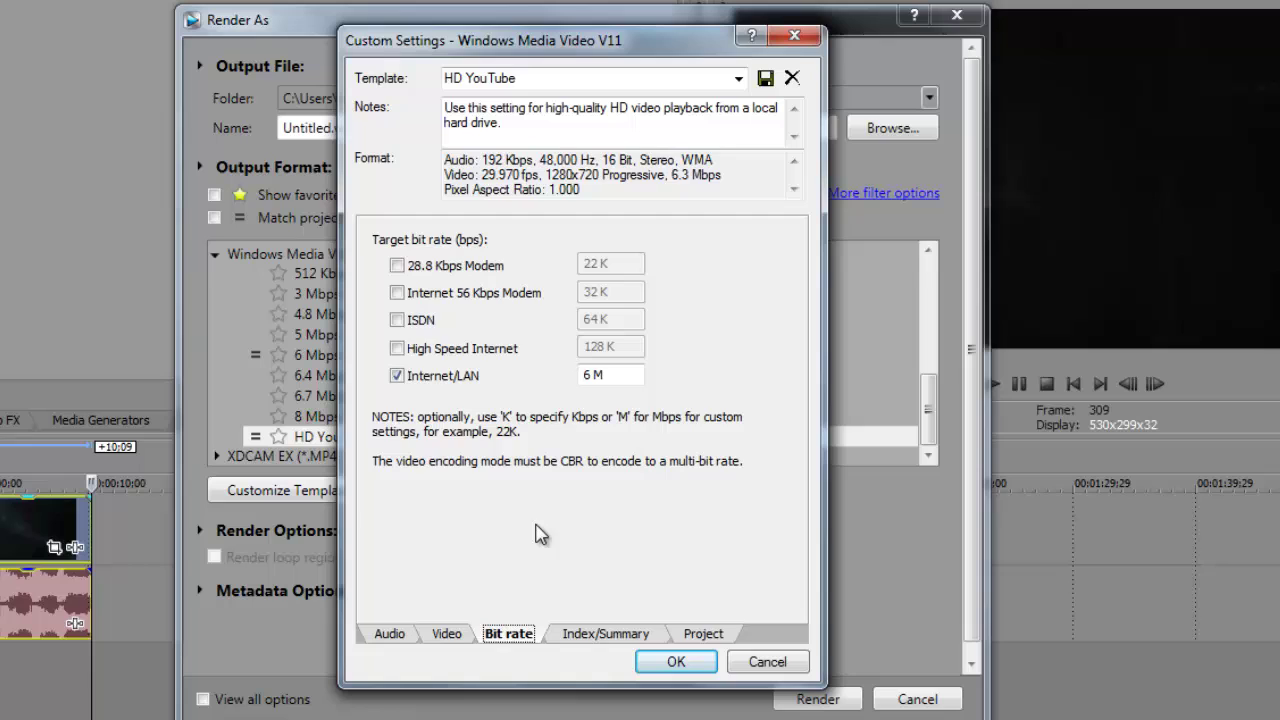
pyautogui.click(590, 633)
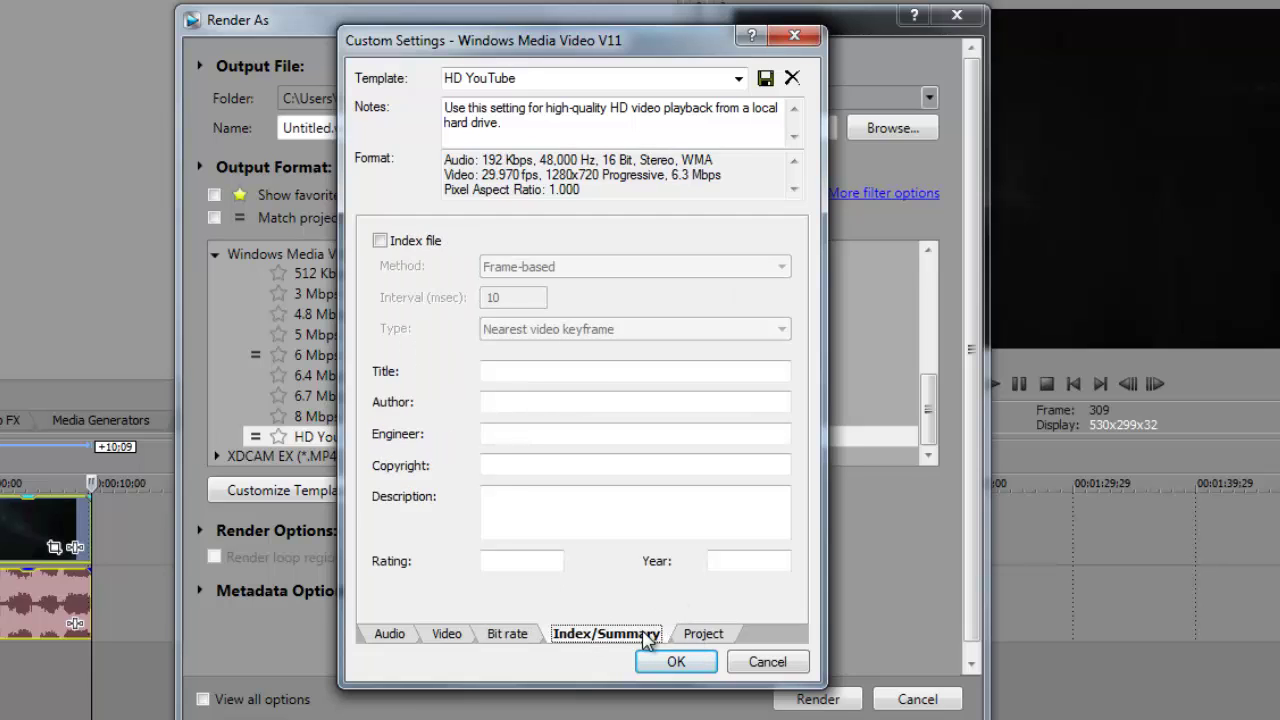
pyautogui.click(703, 634)
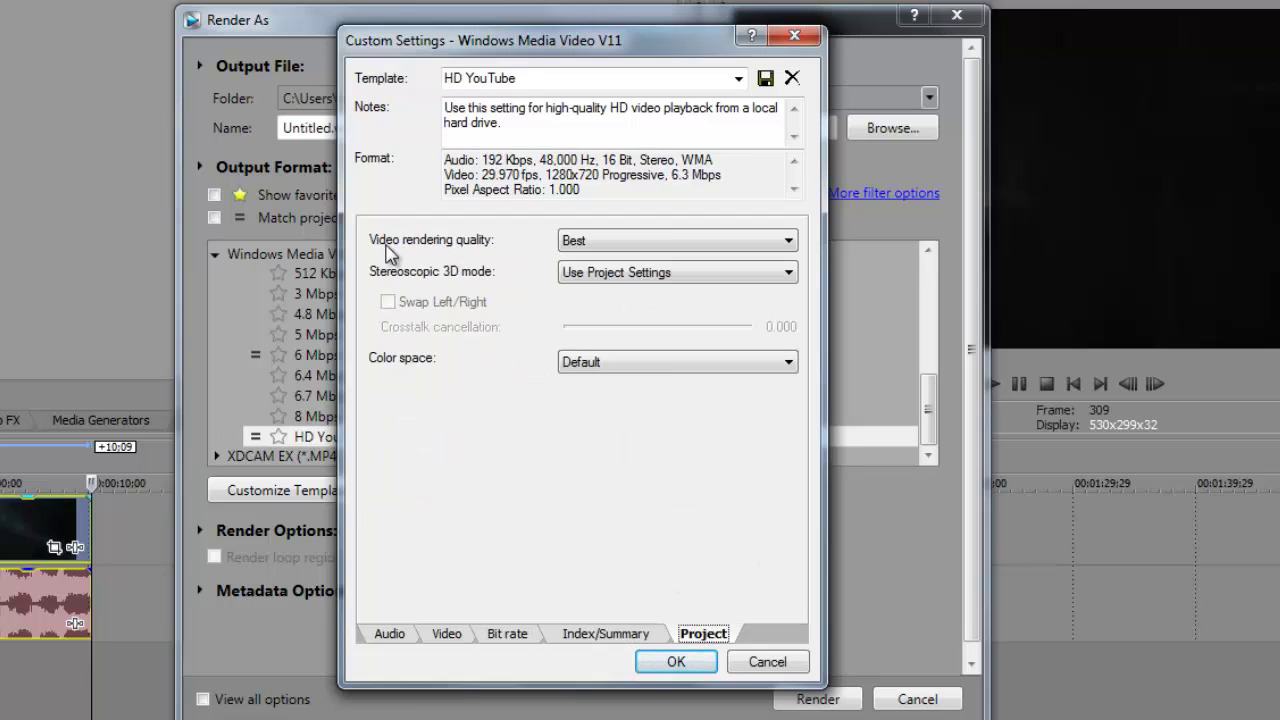
pyautogui.click(586, 246)
pyautogui.click(601, 325)
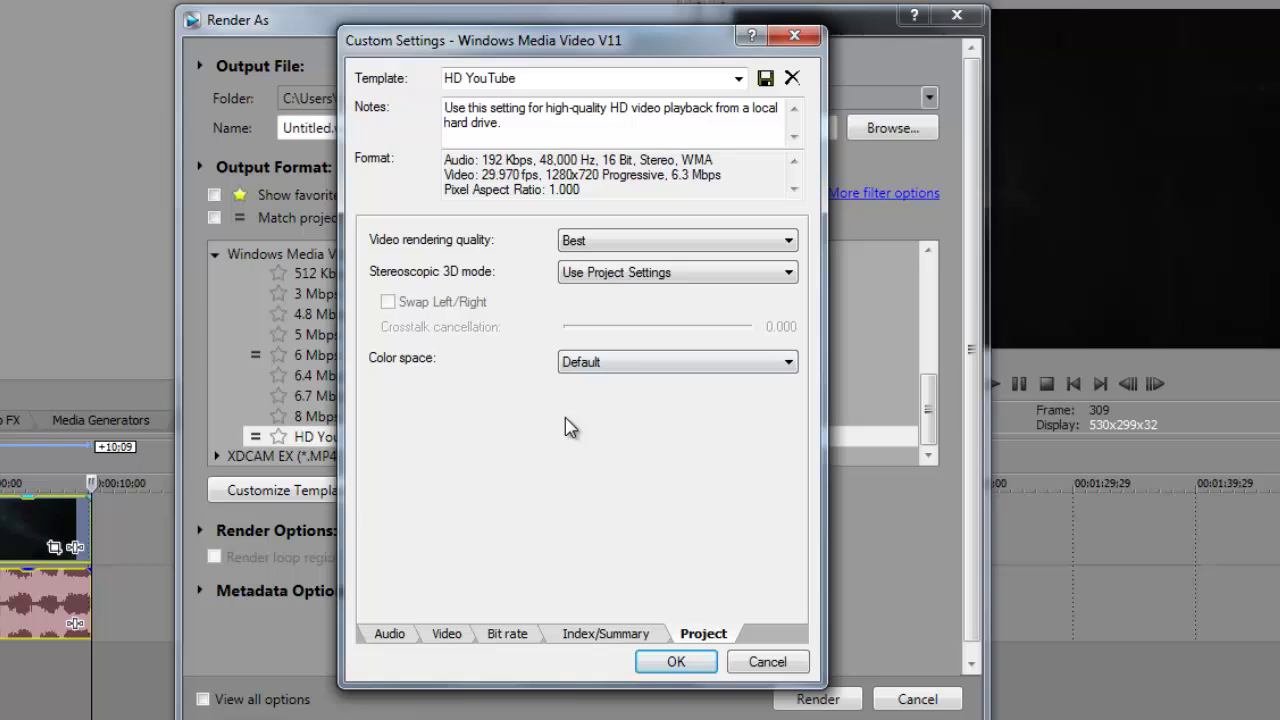
pyautogui.moveTo(581, 49); pyautogui.dragTo(566, 42)
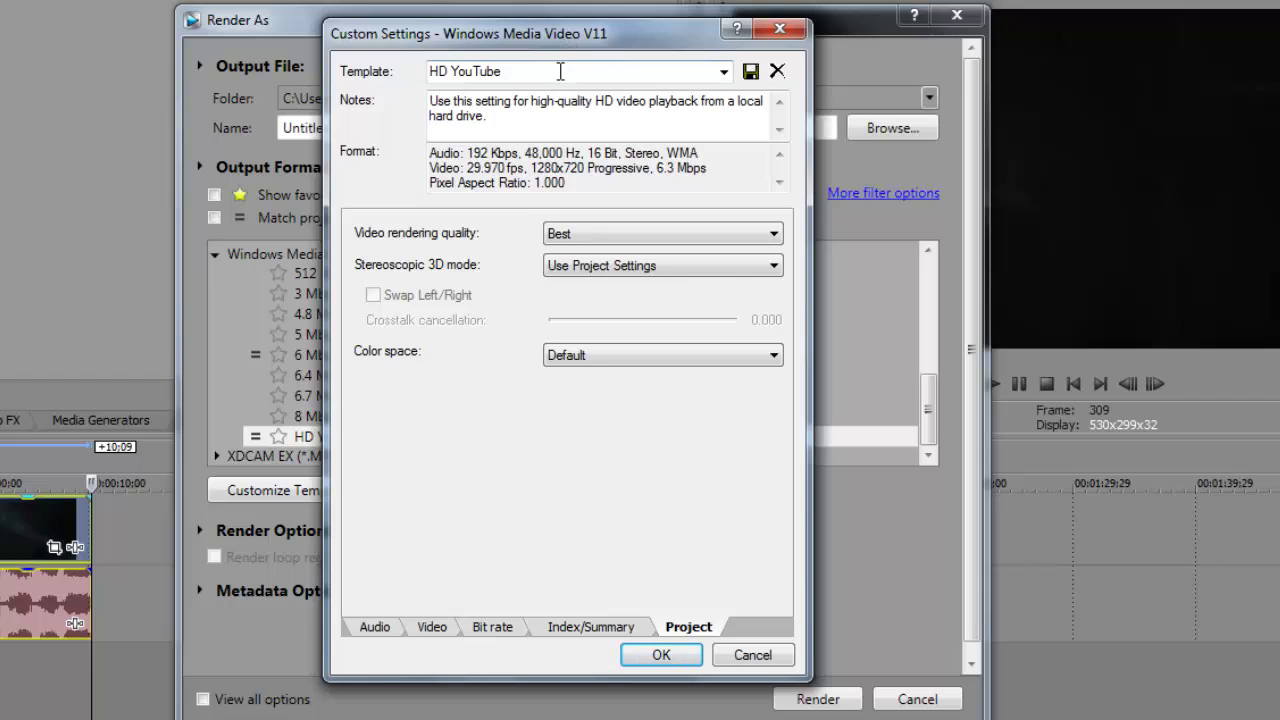
# - Save the custom settings as the render template named 'HD YouTube'
pyautogui.click(560, 71)
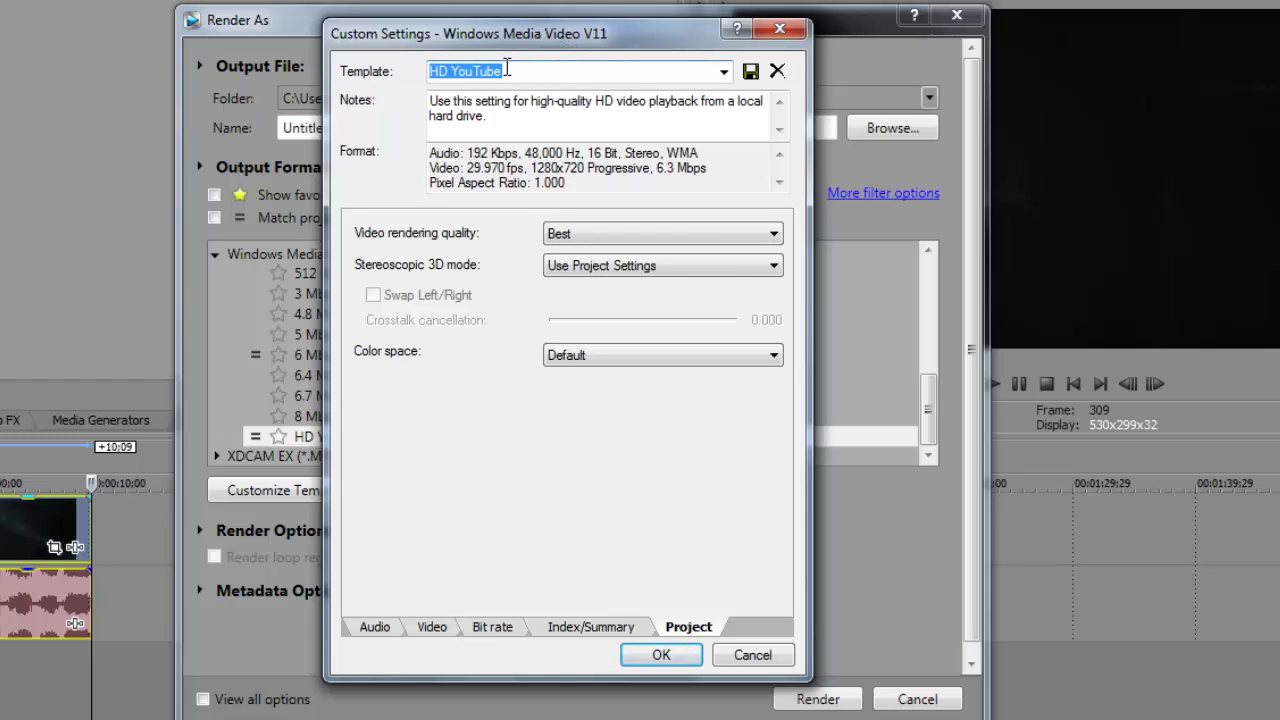
pyautogui.click(530, 70)
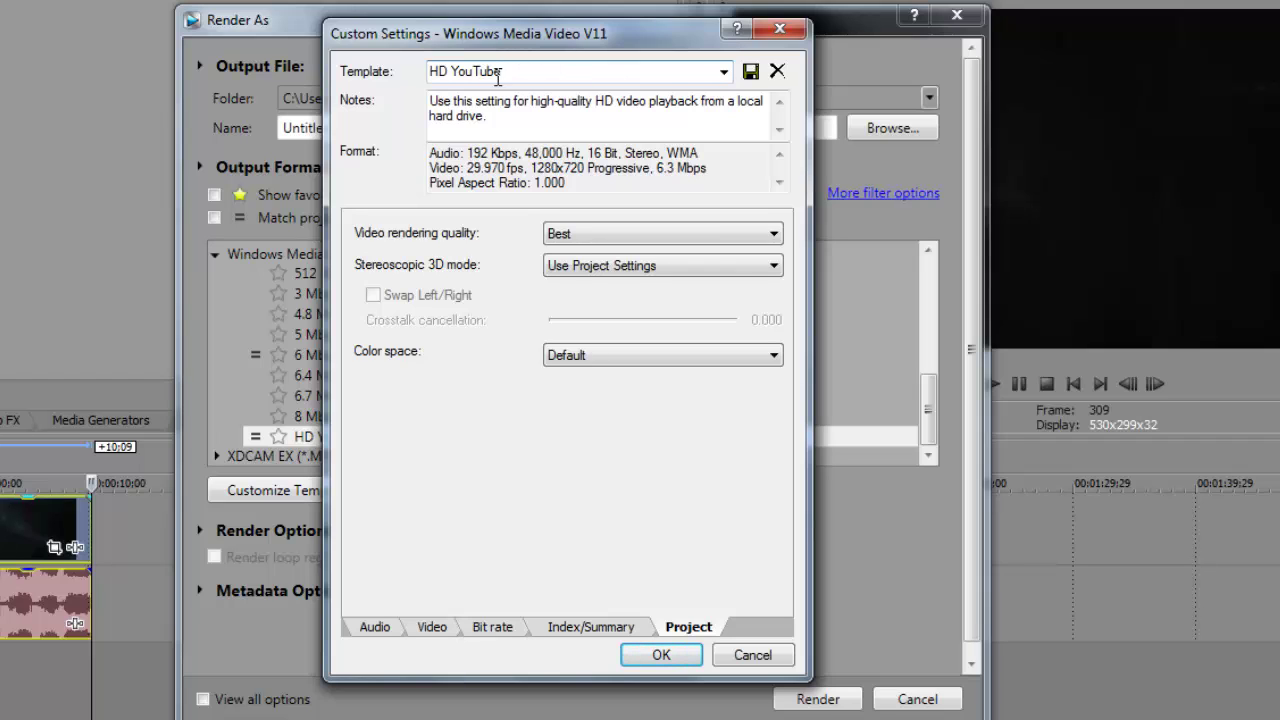
pyautogui.click(750, 72)
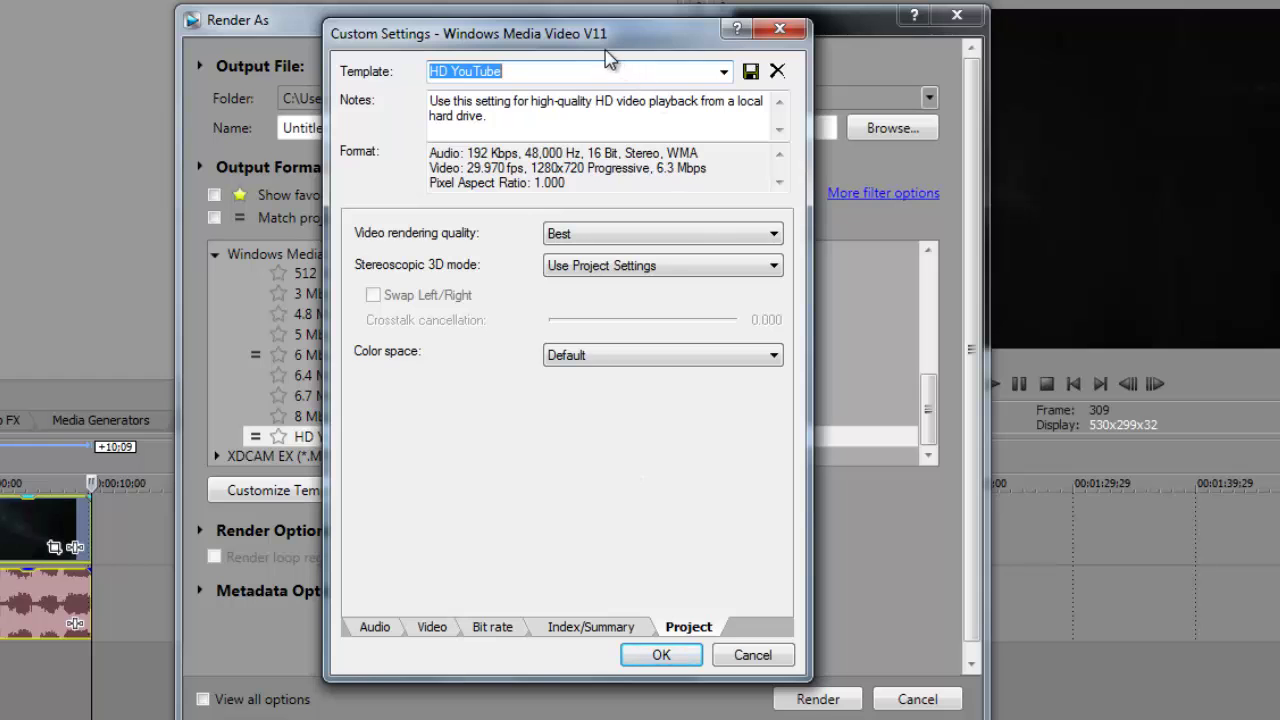
pyautogui.moveTo(581, 39); pyautogui.dragTo(561, 29)
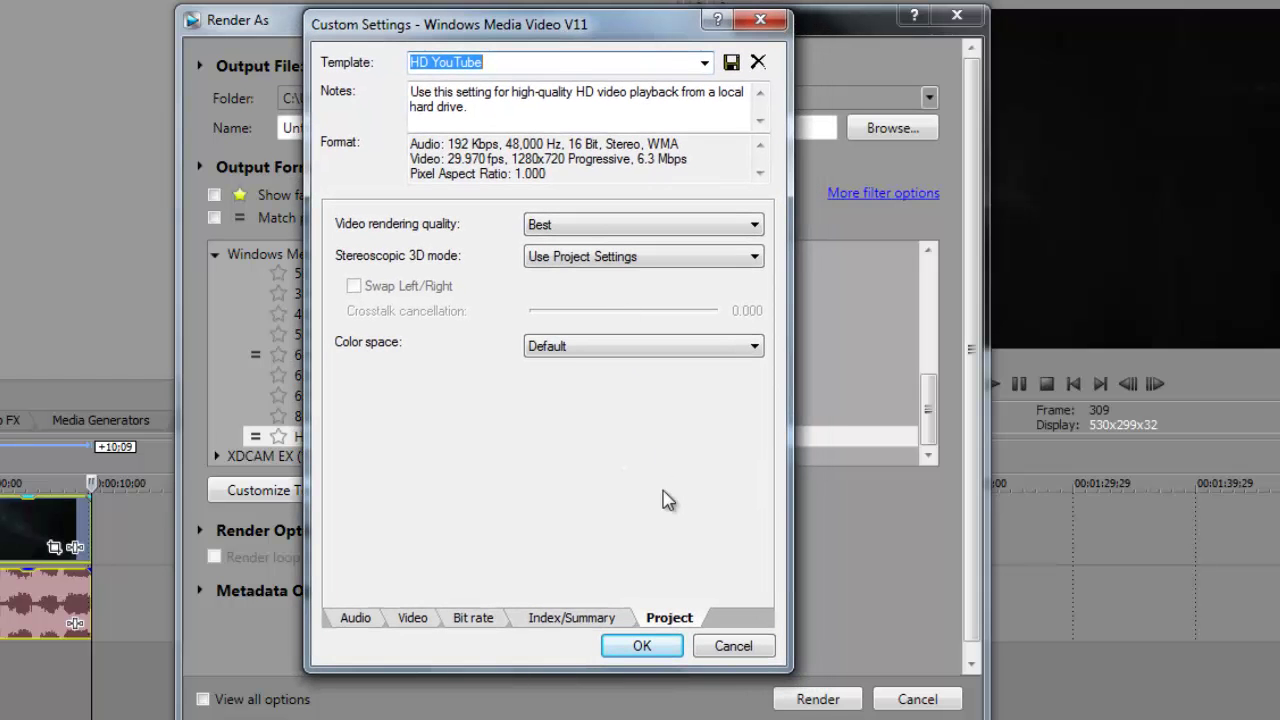
# - Accept the custom settings, select HD YouTube under Windows Media Video V11, and cancel without rendering
pyautogui.click(642, 646)
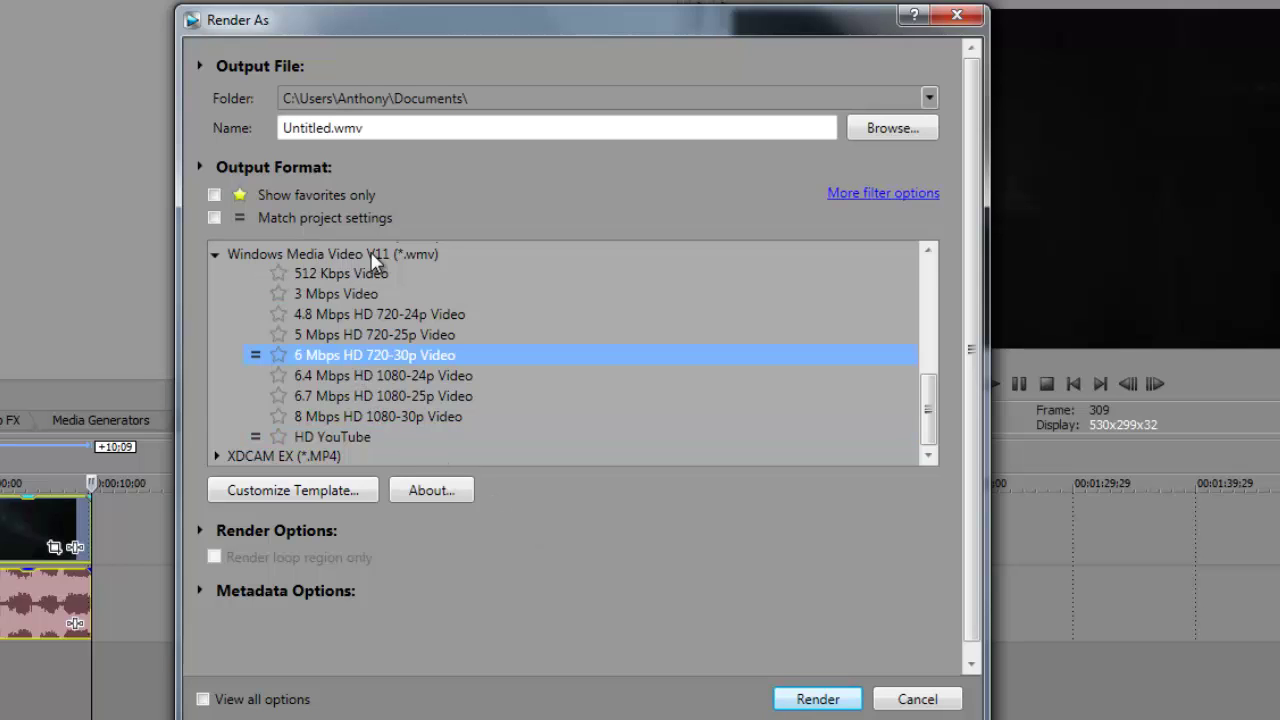
pyautogui.click(376, 438)
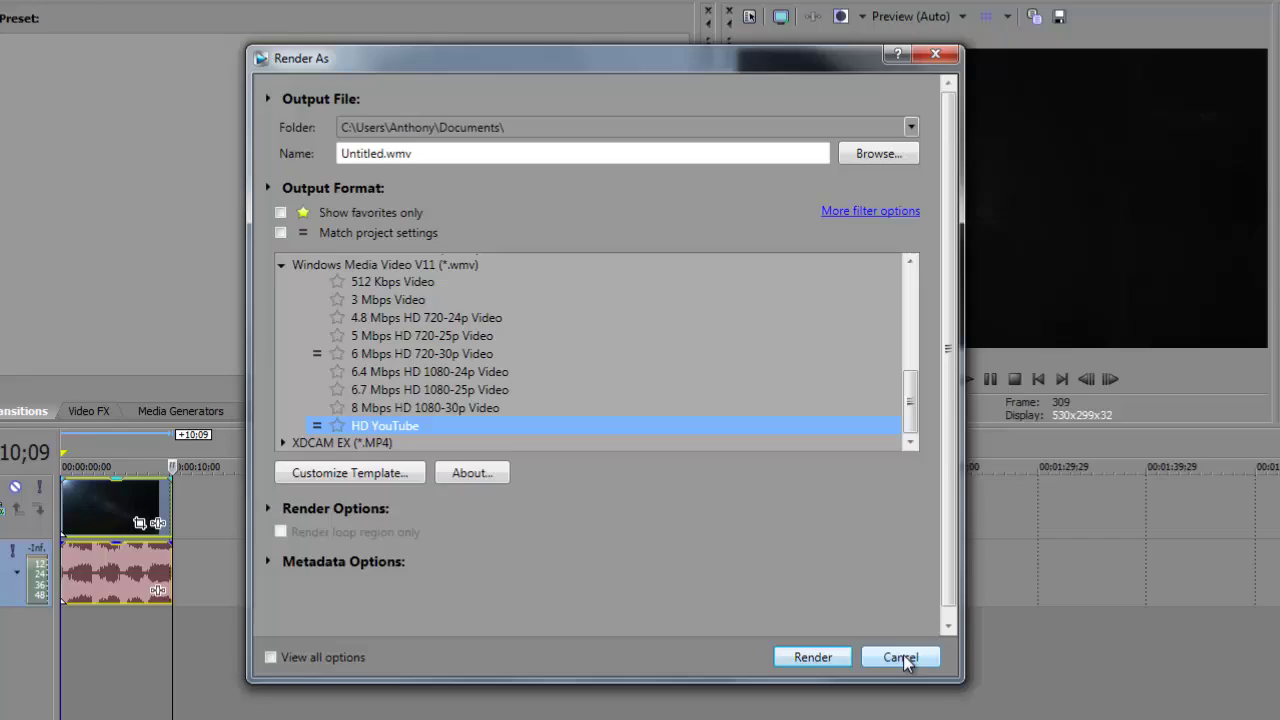
pyautogui.click(912, 699)
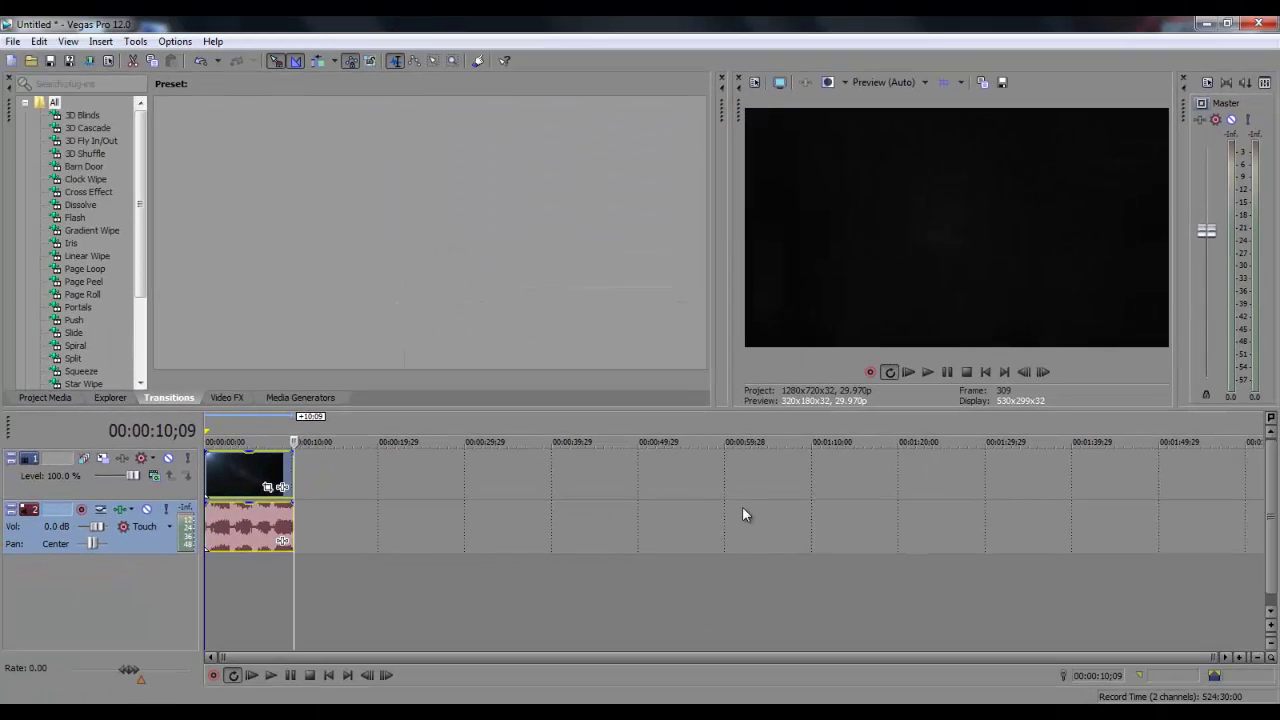